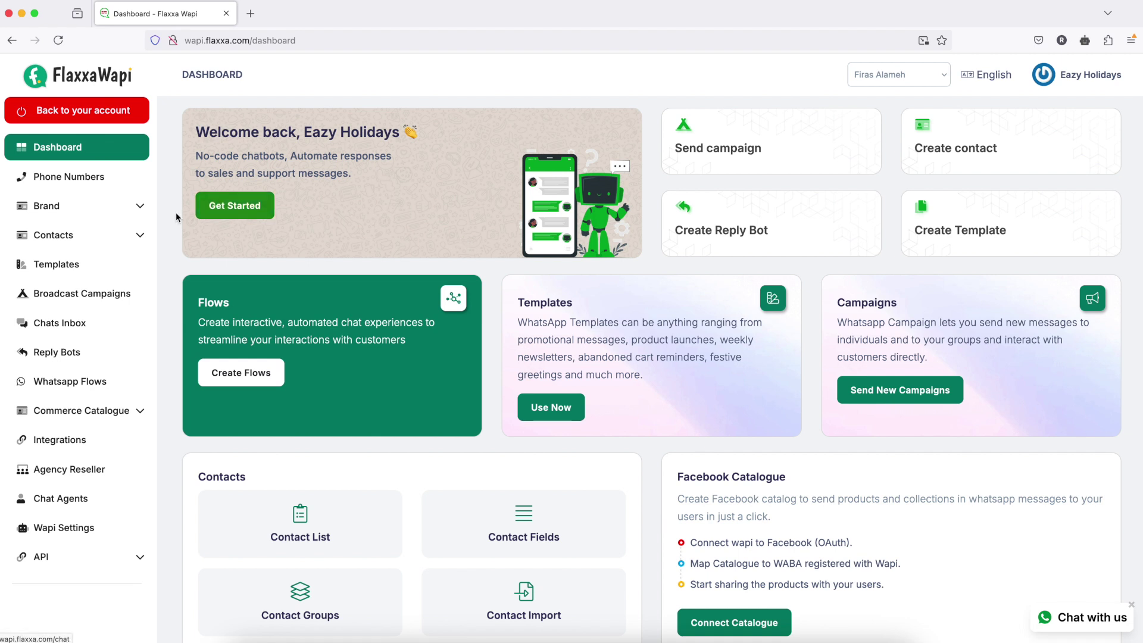
- Open the Contact list with its two contacts and start adding a new contact
click(105, 235)
click(74, 273)
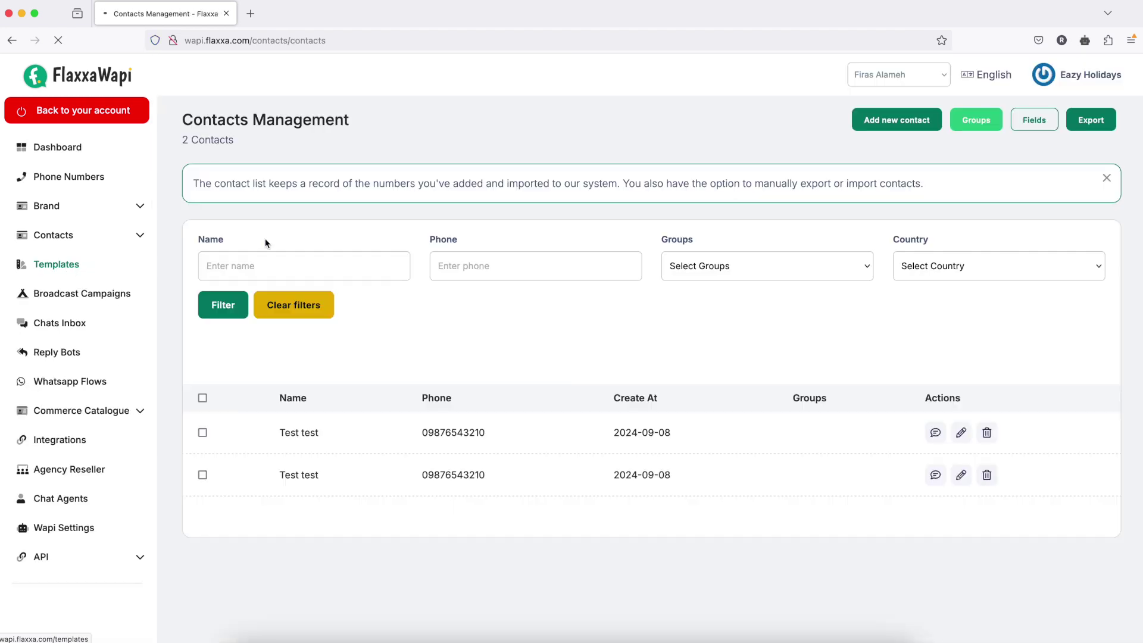
click(899, 122)
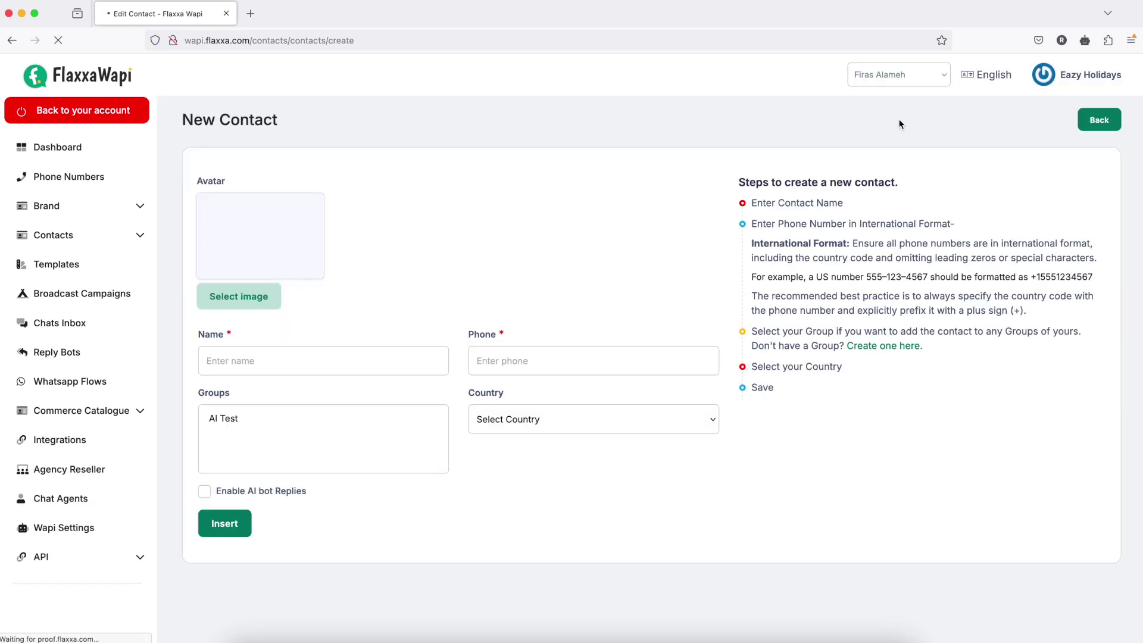
- Enter the new contact's name and phone number
click(272, 362)
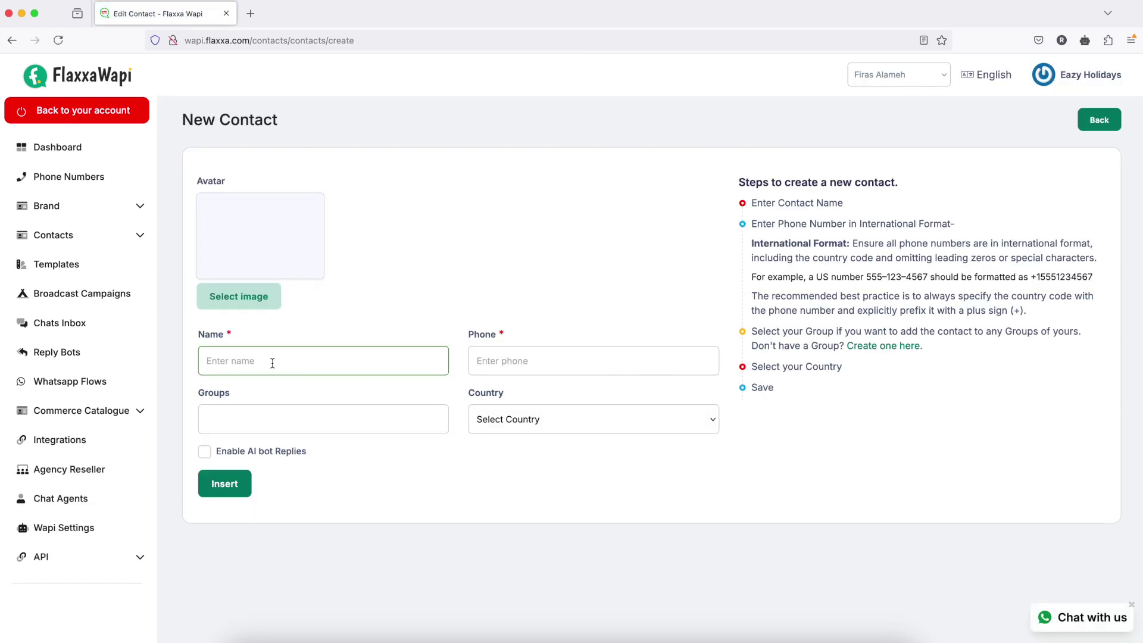
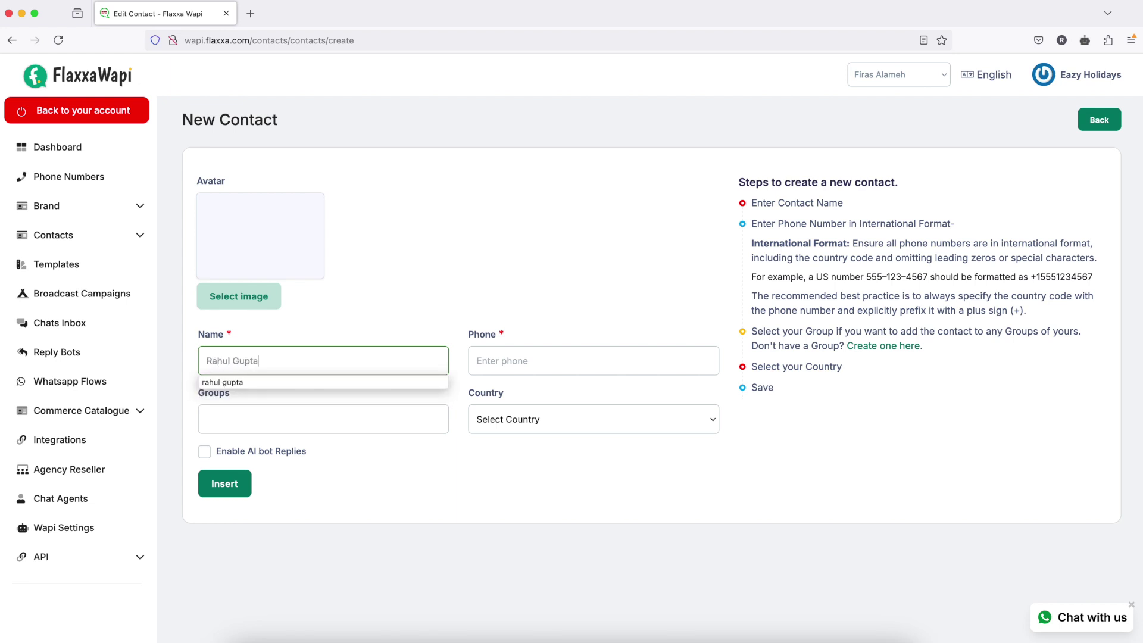
click(477, 361)
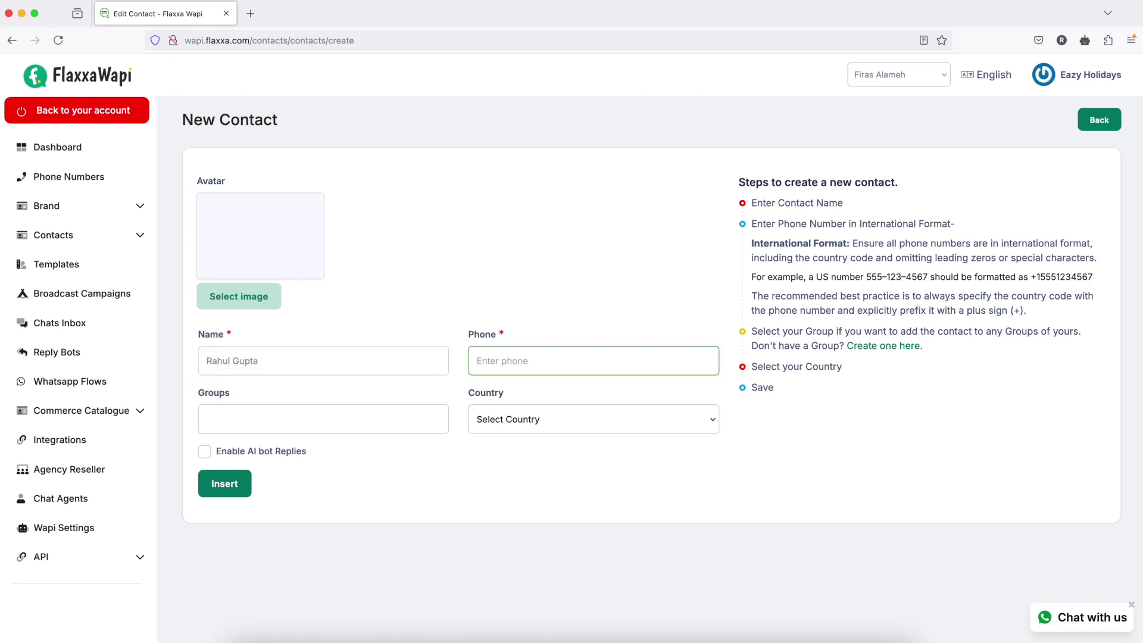
- Put the contact in AI Test, set country India, enable AI bot replies, and save
click(271, 418)
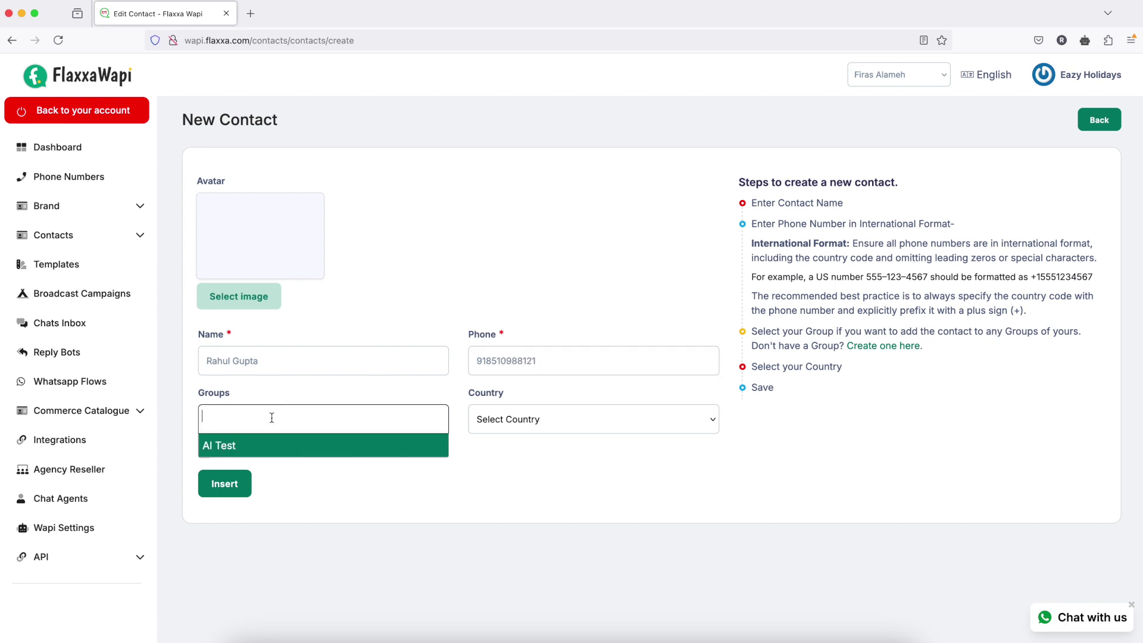
click(289, 446)
click(541, 420)
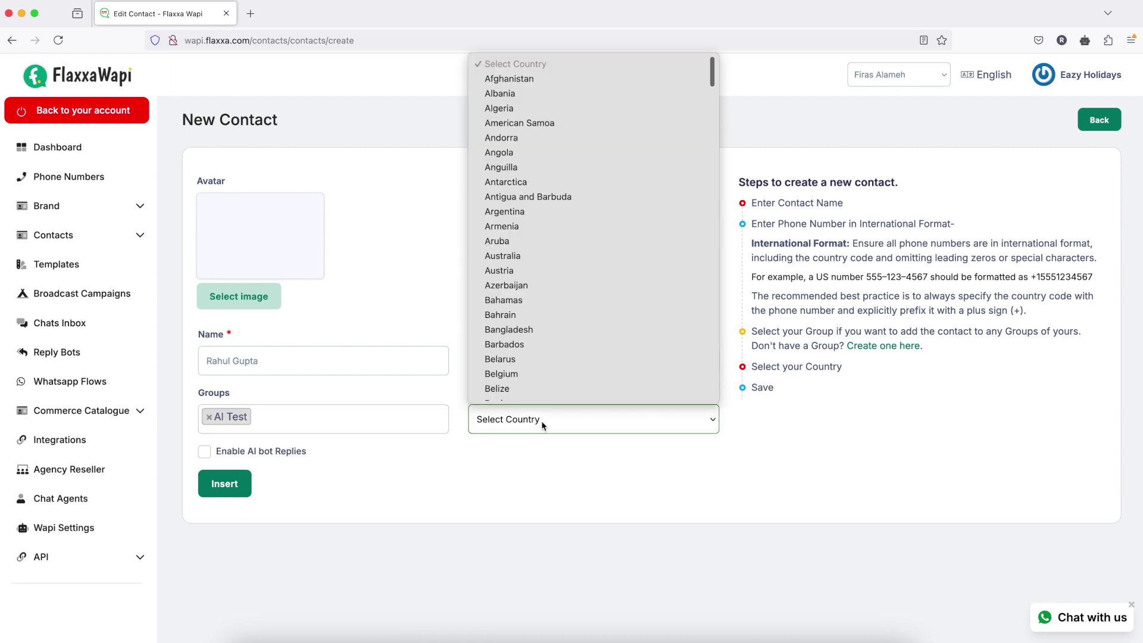
text(india)
key(Return)
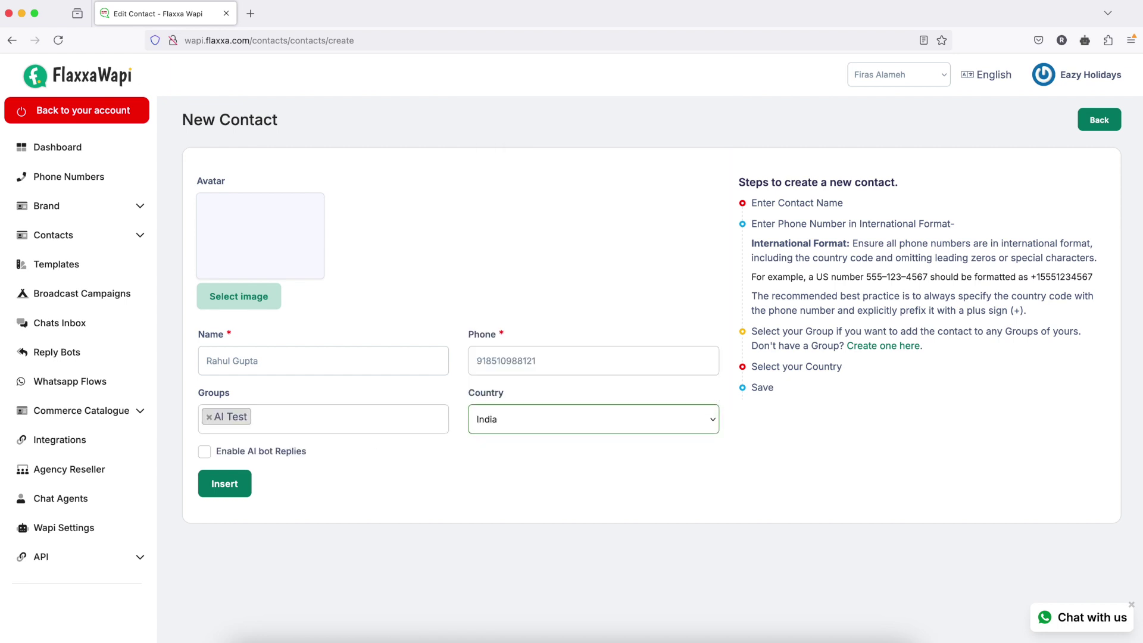
click(204, 452)
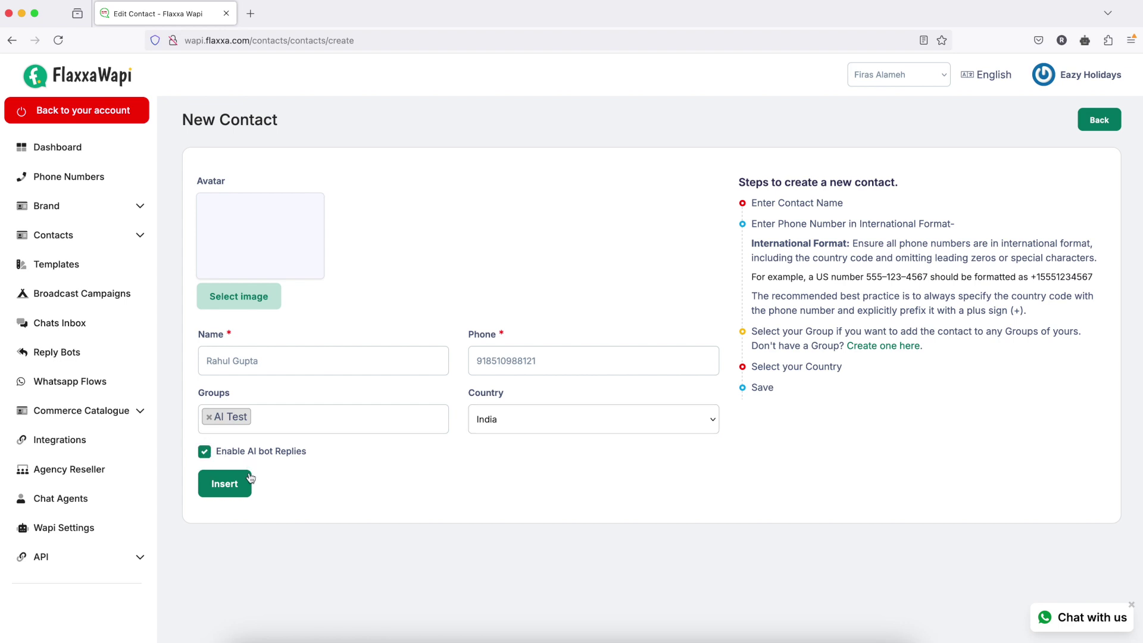
click(221, 486)
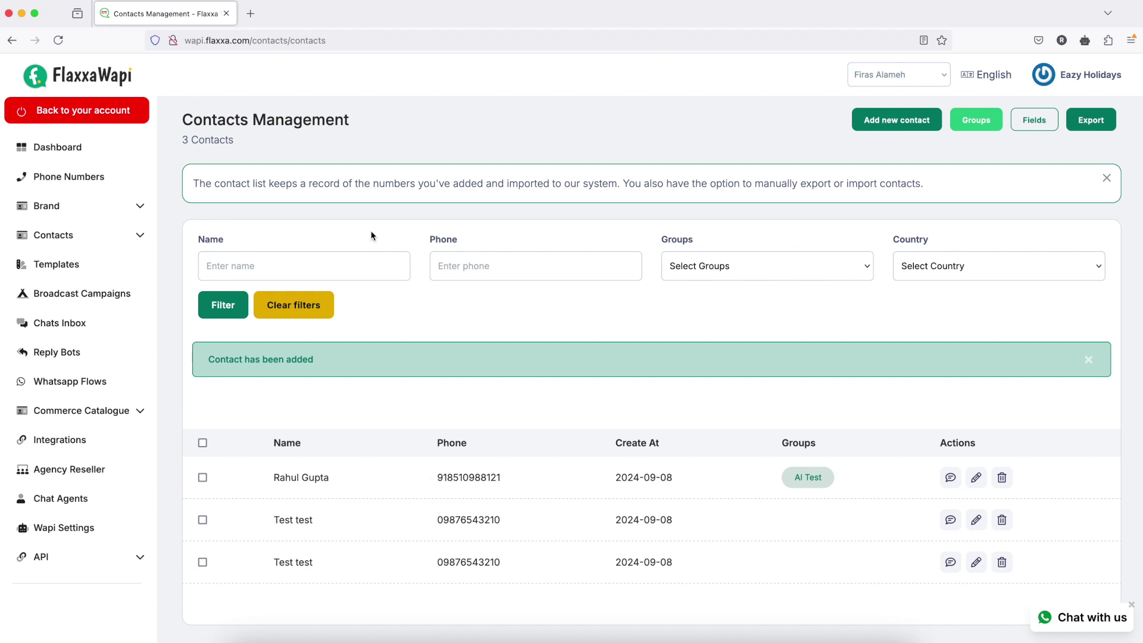
- Open Groups Management, which shows AI Test with 1 contact, and begin a new group
click(971, 121)
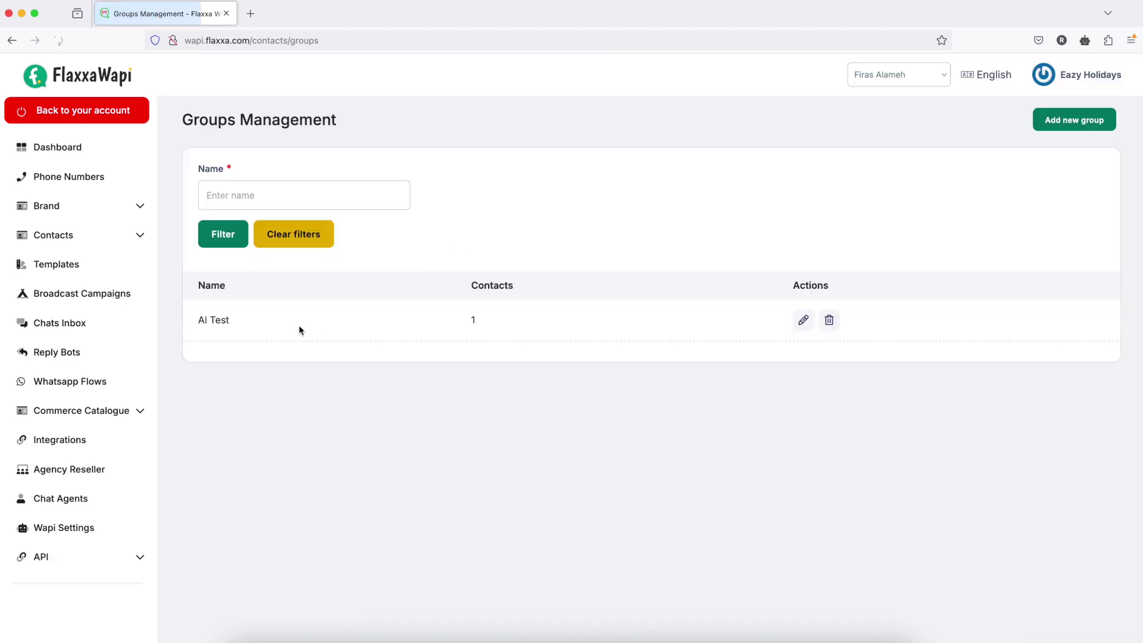
click(1039, 128)
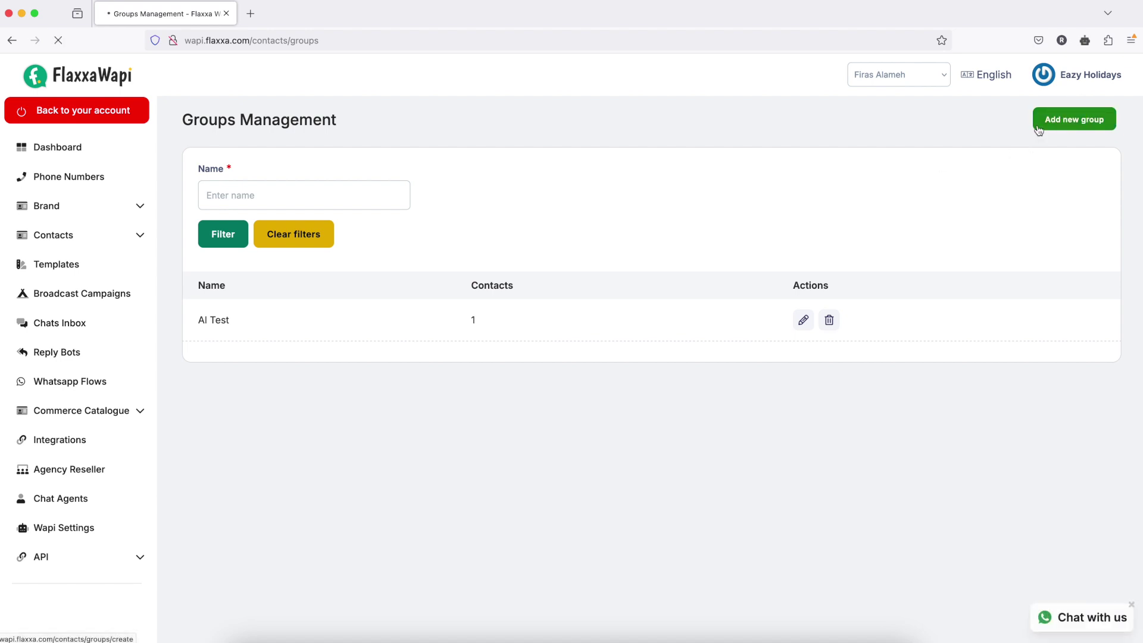
- Name the new group 'Test Group' and save it
click(350, 216)
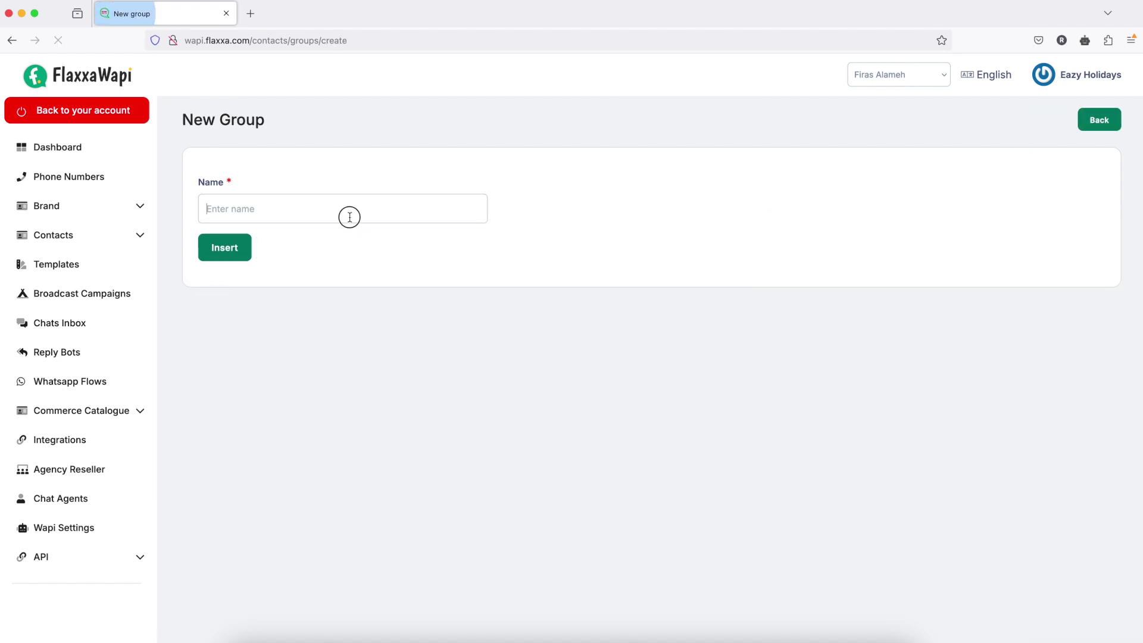
text(Test G)
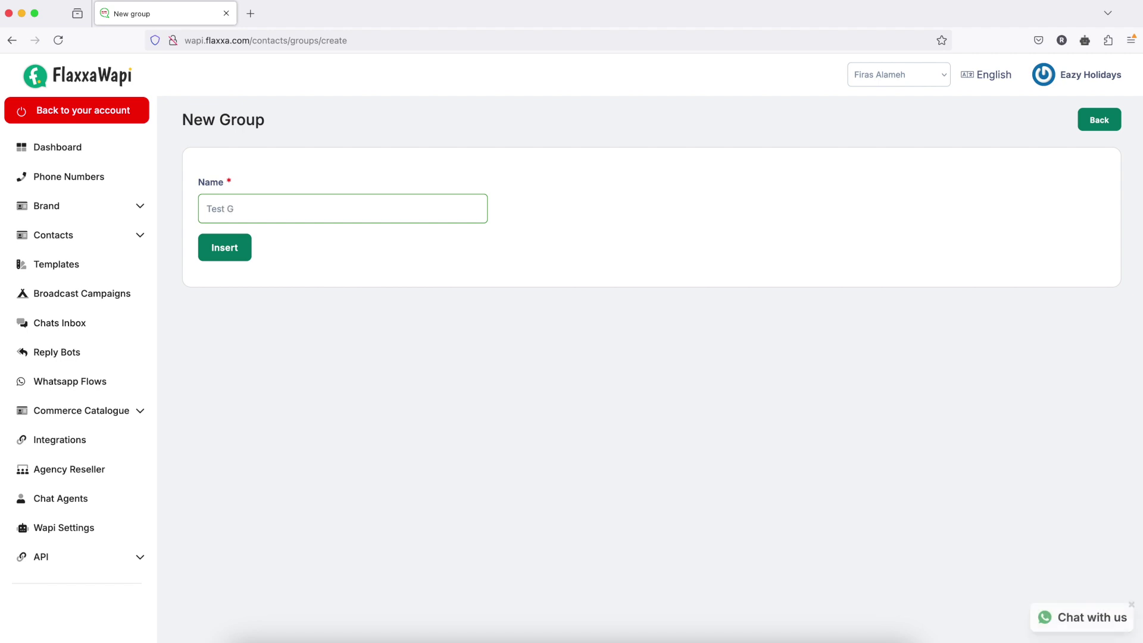
text(roup)
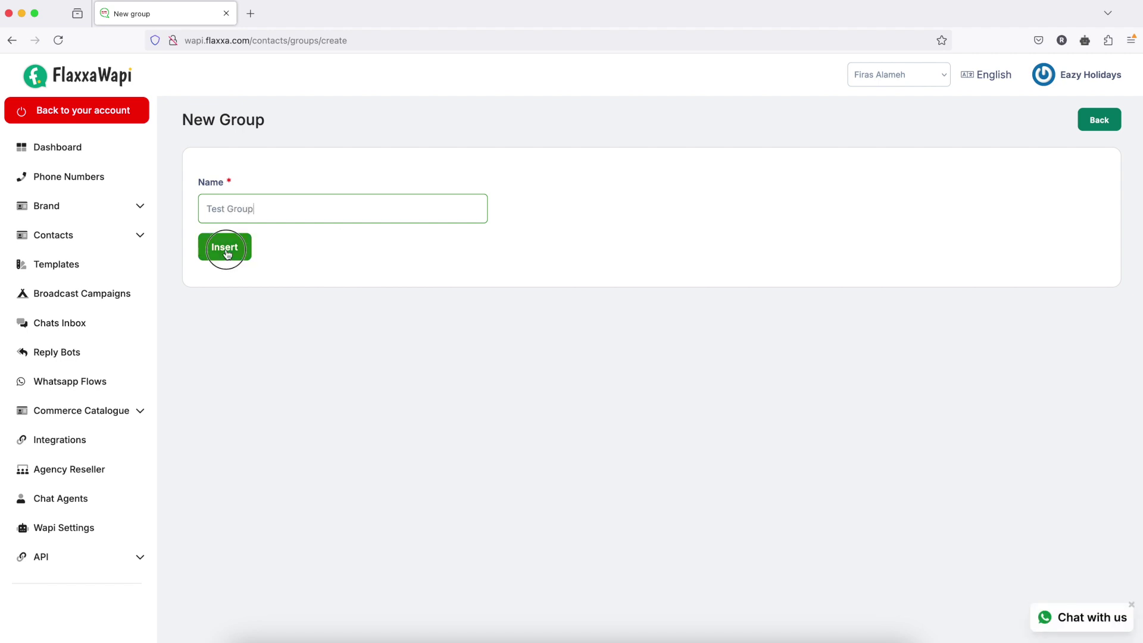
click(226, 253)
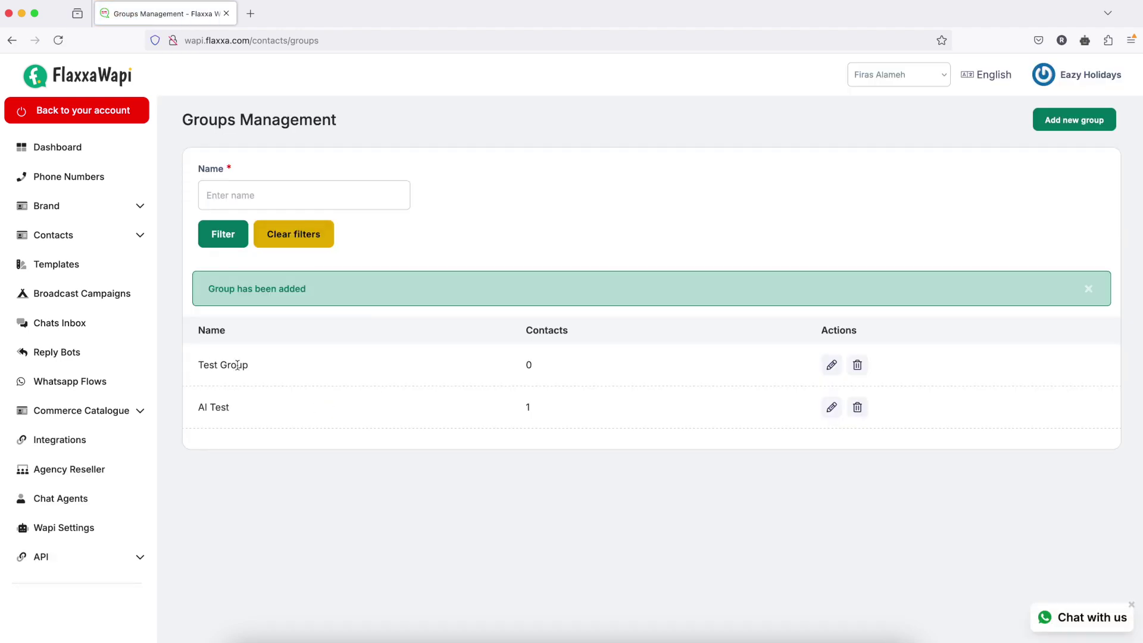
click(141, 237)
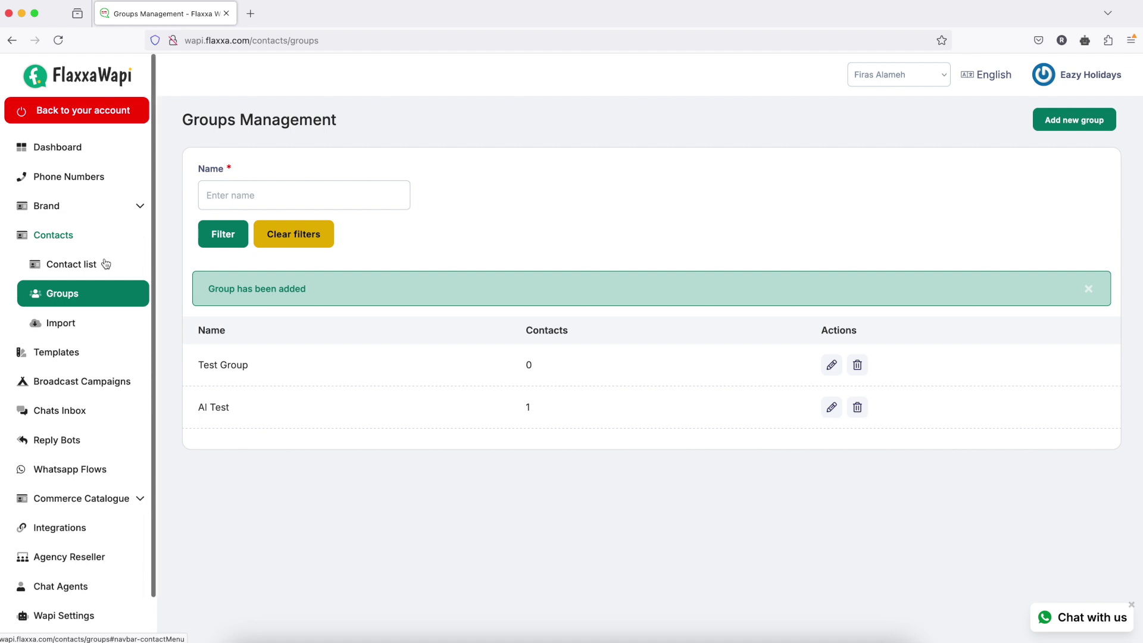
- Edit the first Test test contact to add it to Test Group and update it
click(75, 268)
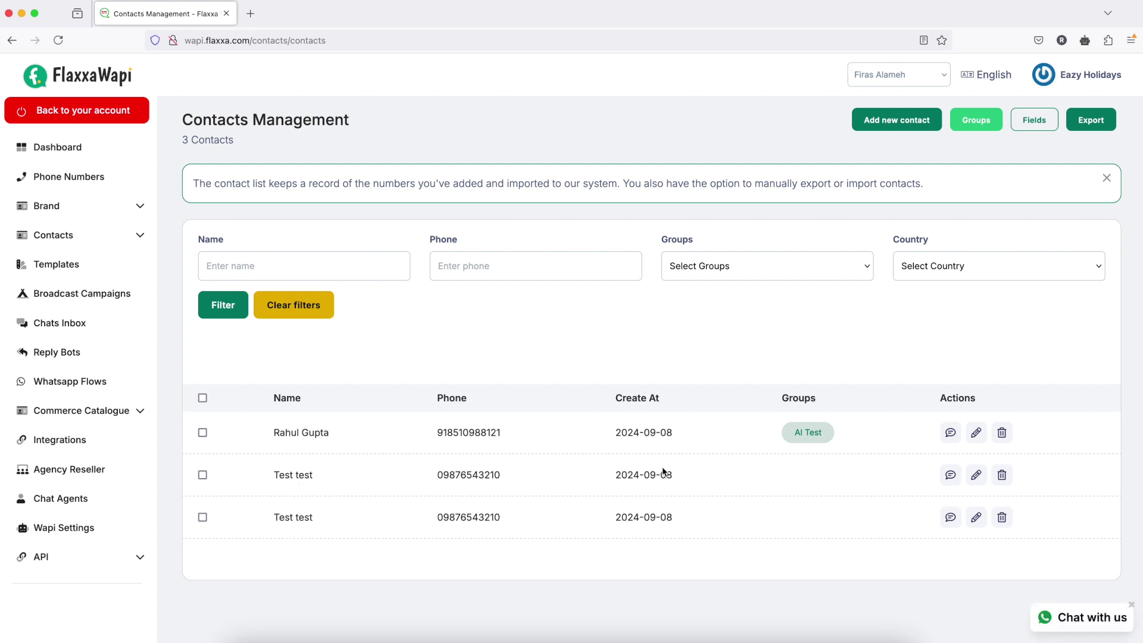
click(980, 477)
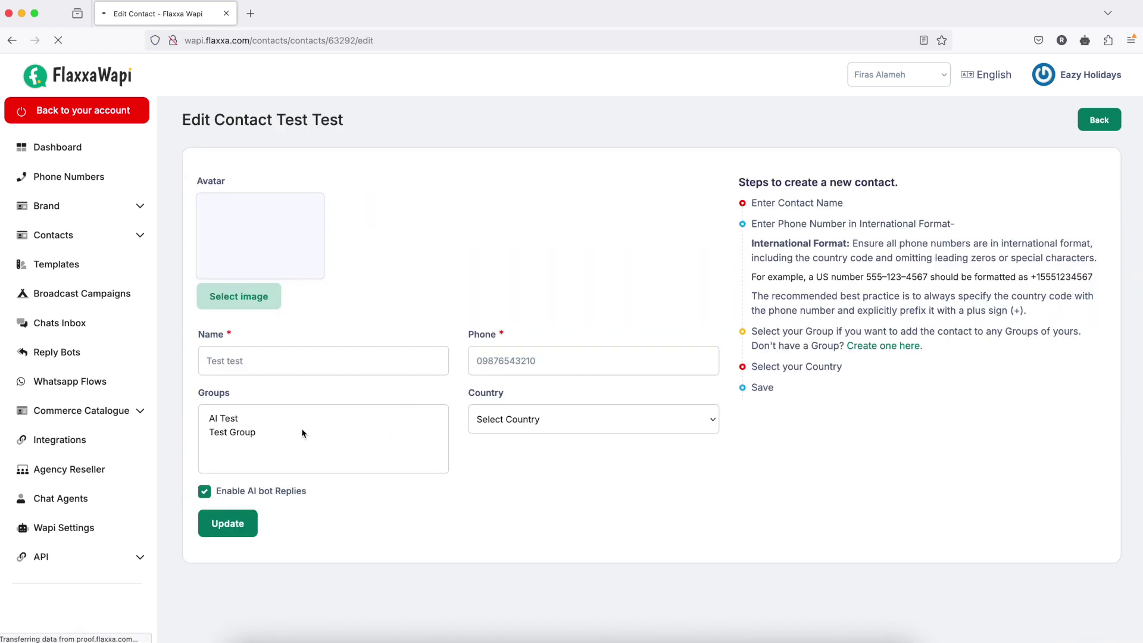
click(324, 423)
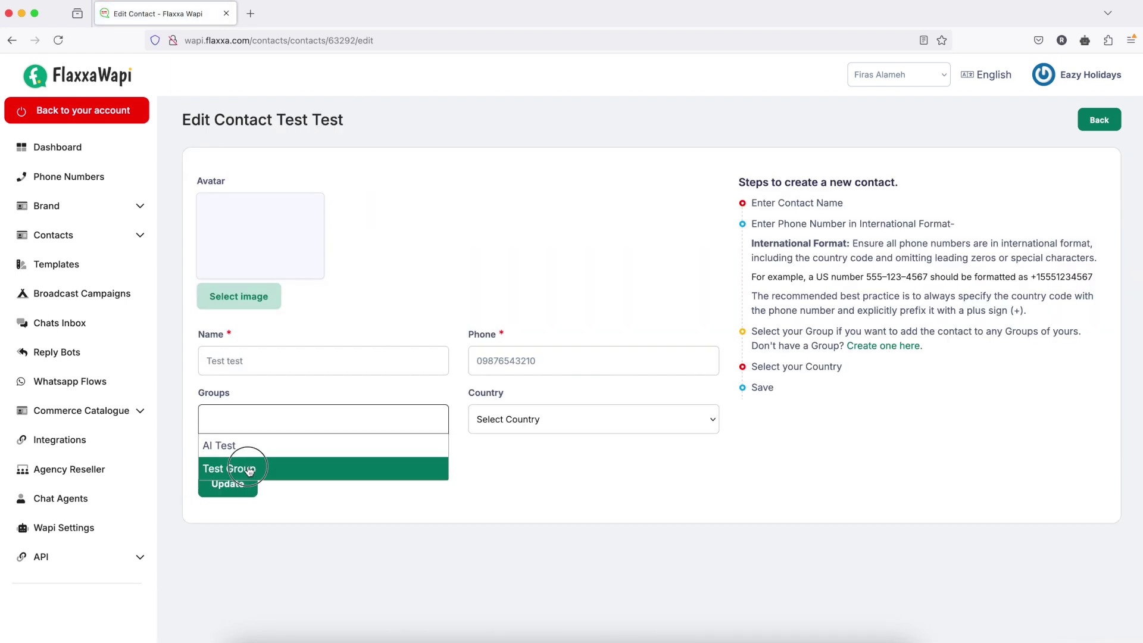
click(248, 471)
click(227, 490)
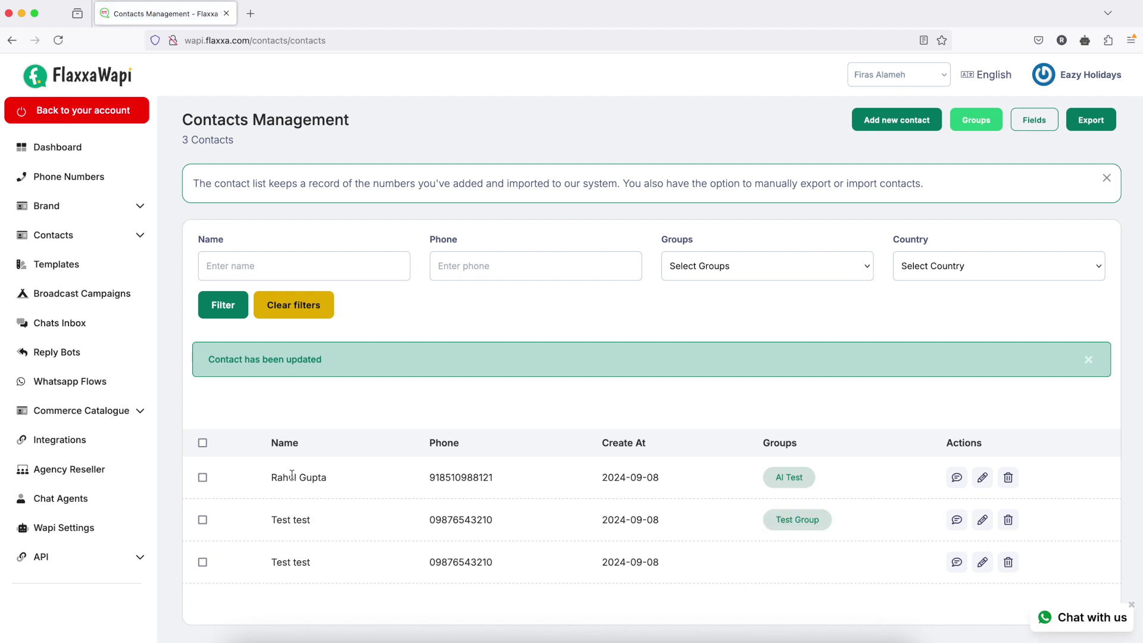
- Select all three contacts and bulk-add them to the AI Test group
scroll(292, 475, down, 1)
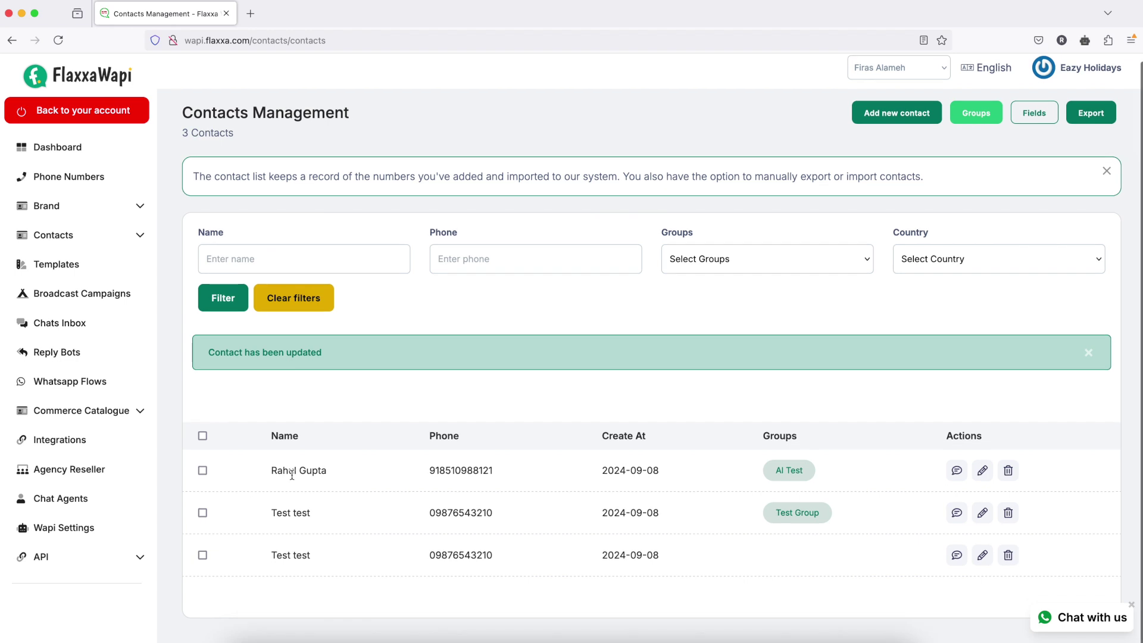
click(202, 436)
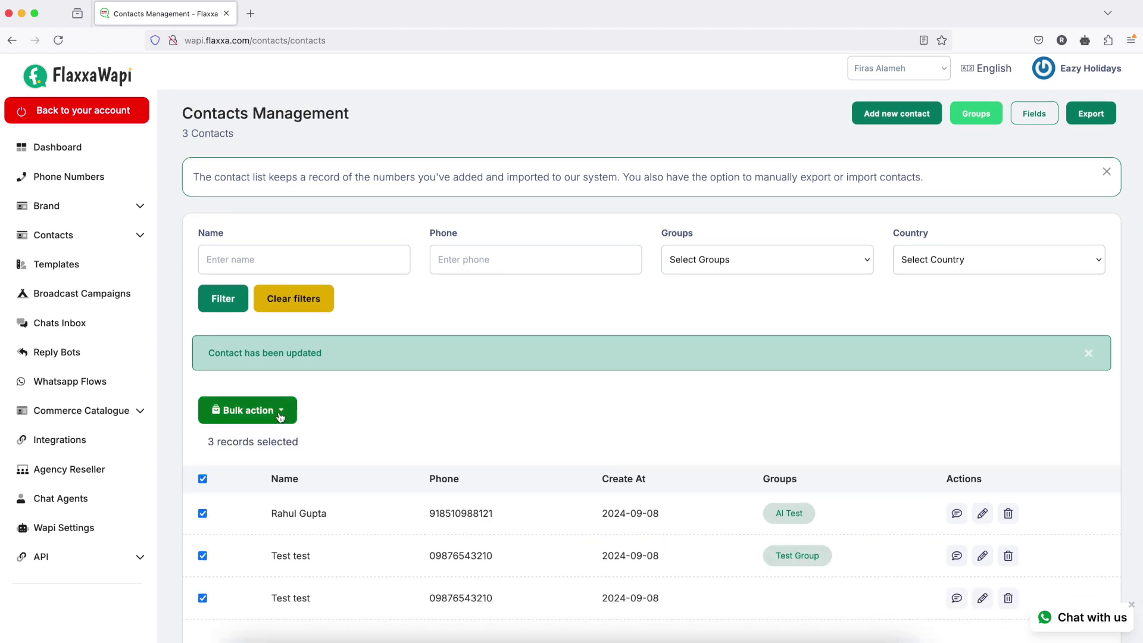
click(253, 412)
click(243, 448)
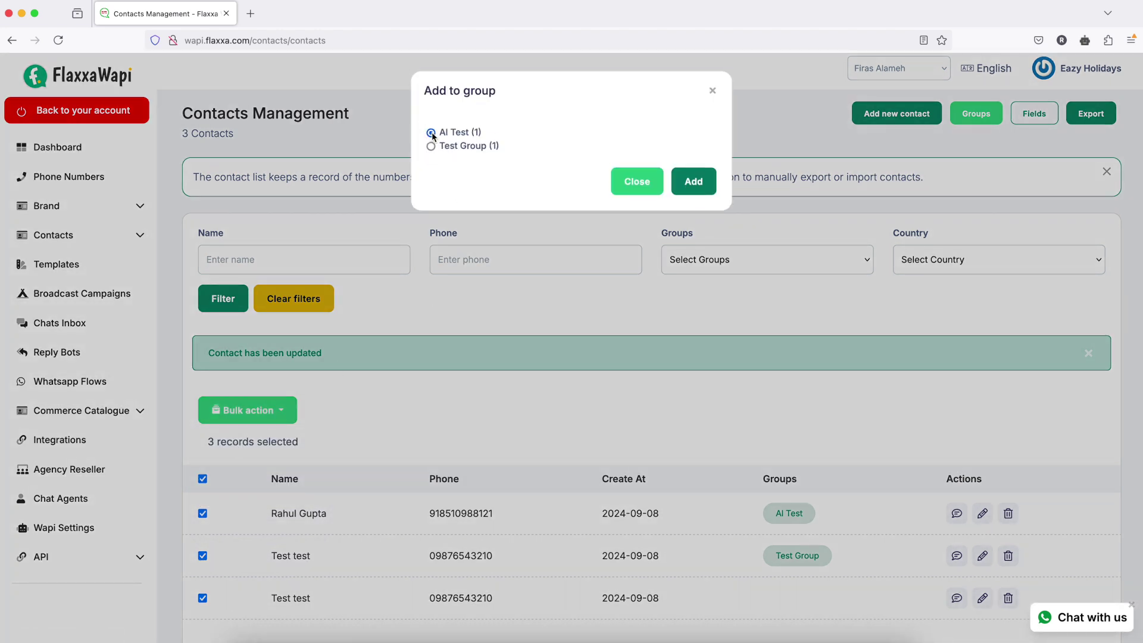
click(686, 177)
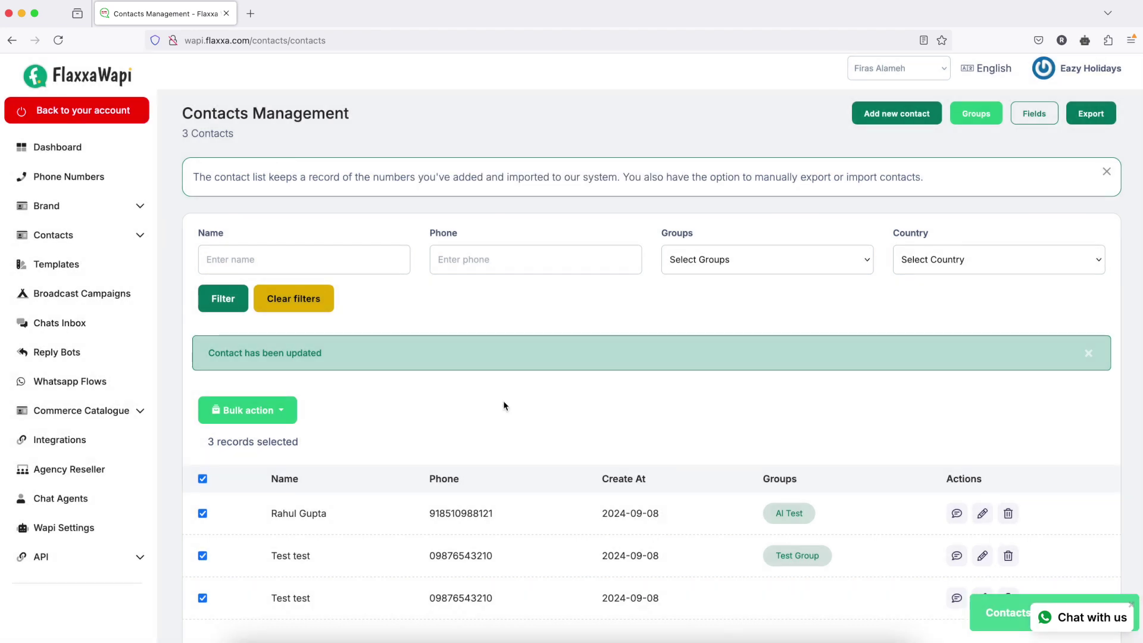
scroll(503, 405, down, 1)
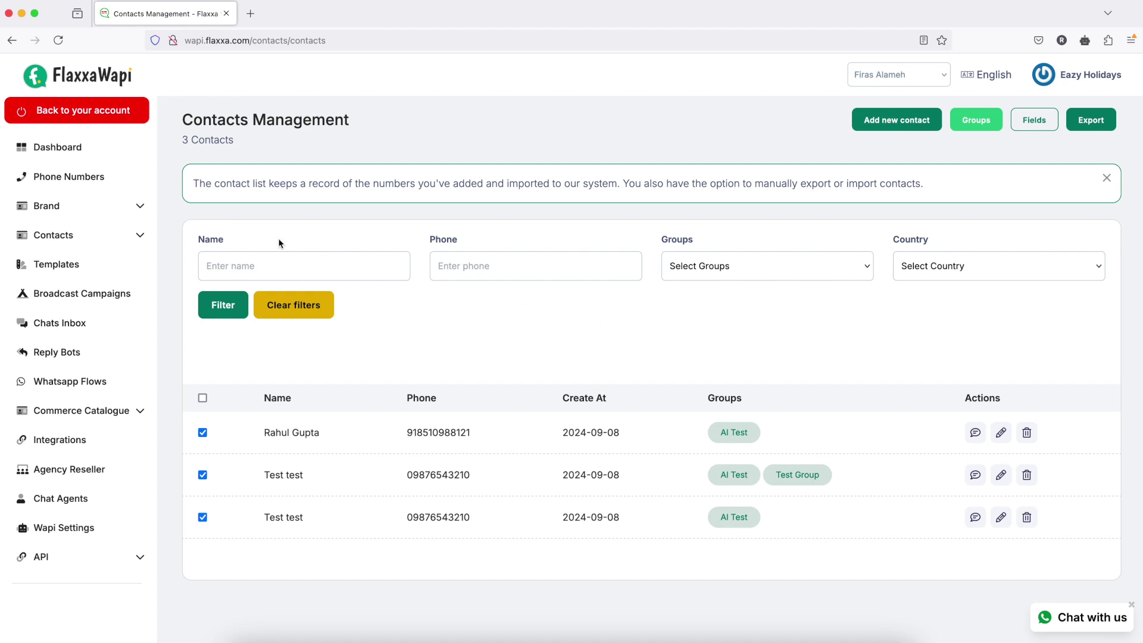
- On Contacts Import, download the sample wapi-contact.csv and open it in Excel
click(138, 236)
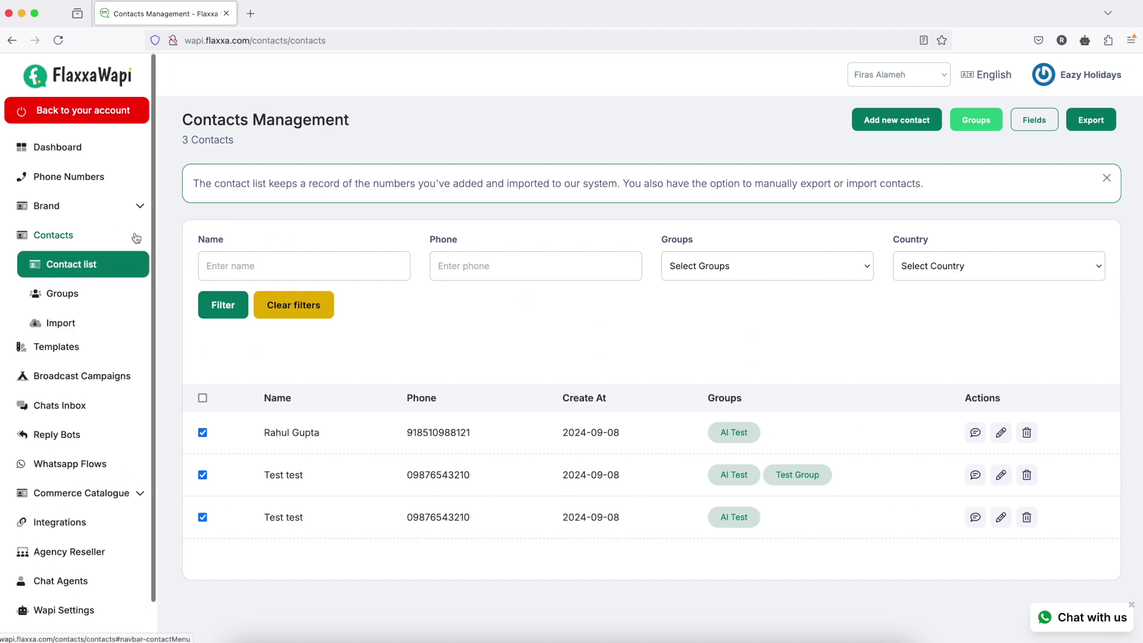
click(64, 323)
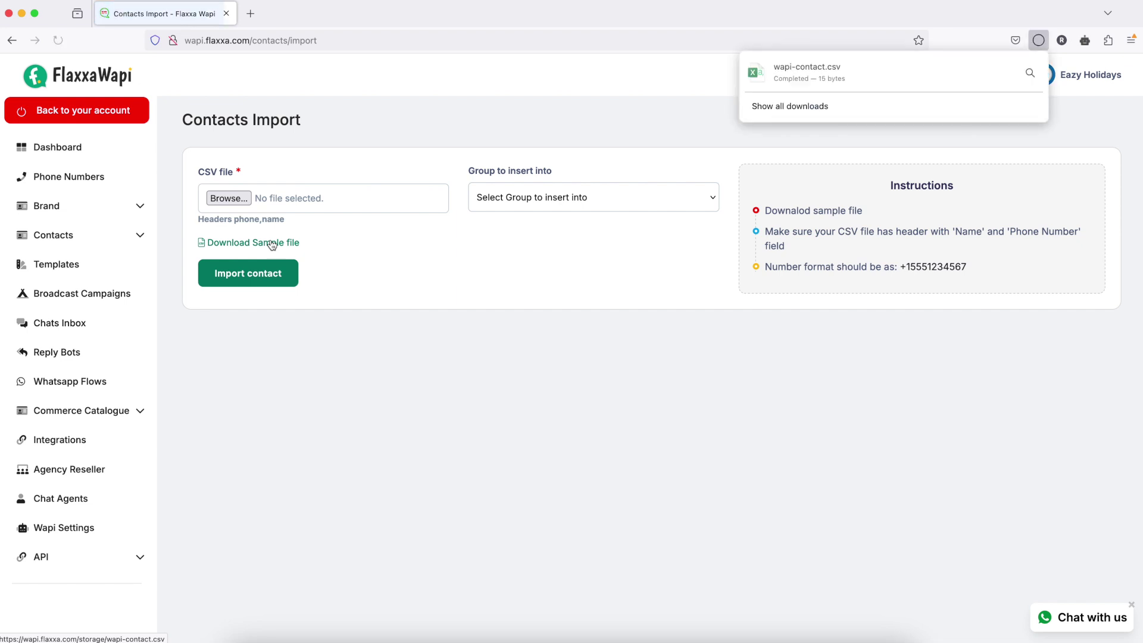
click(814, 70)
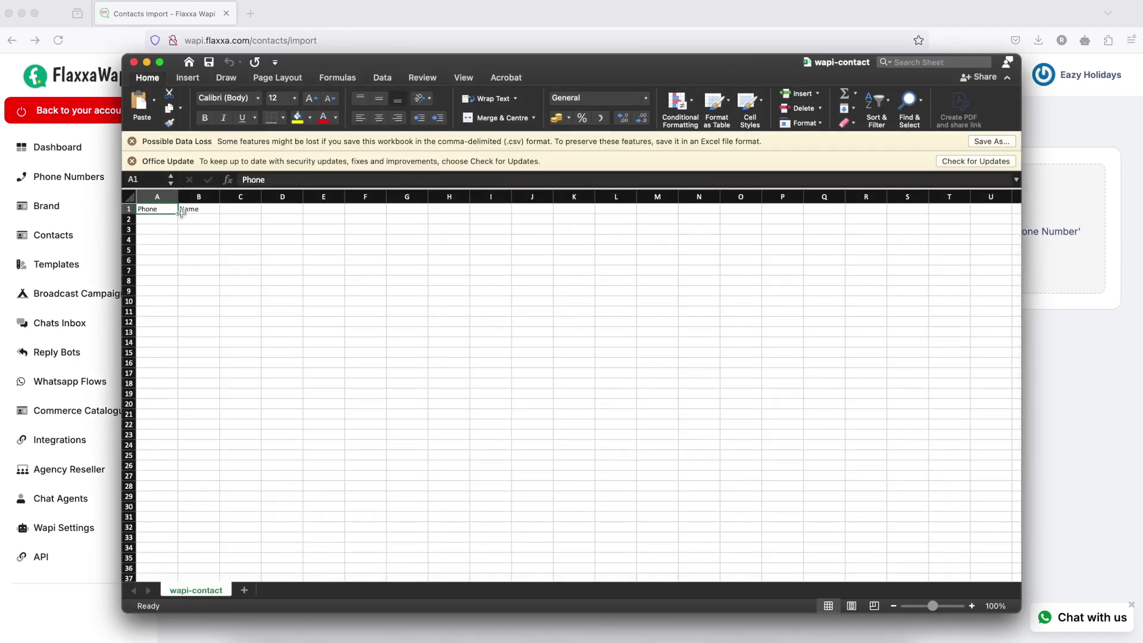
- Widen columns A–C and add a Country header in cell C1
mouse_move(178, 198)
mouse_down()
mouse_move(420, 197)
mouse_move(341, 196)
mouse_move(390, 196)
mouse_up()
click(333, 197)
click(349, 230)
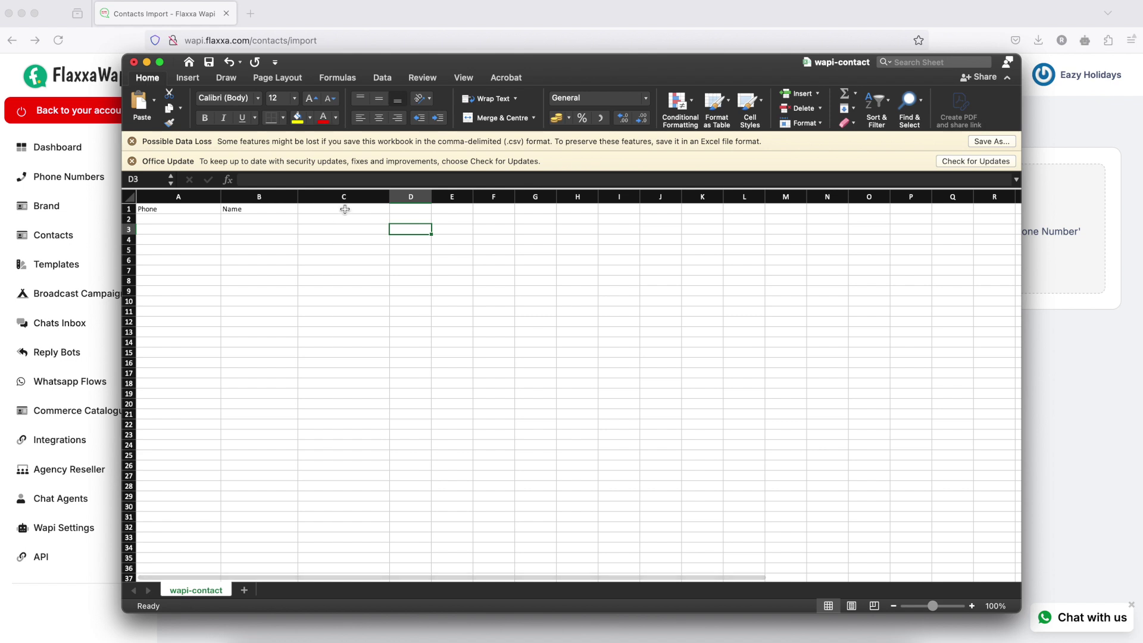
click(345, 210)
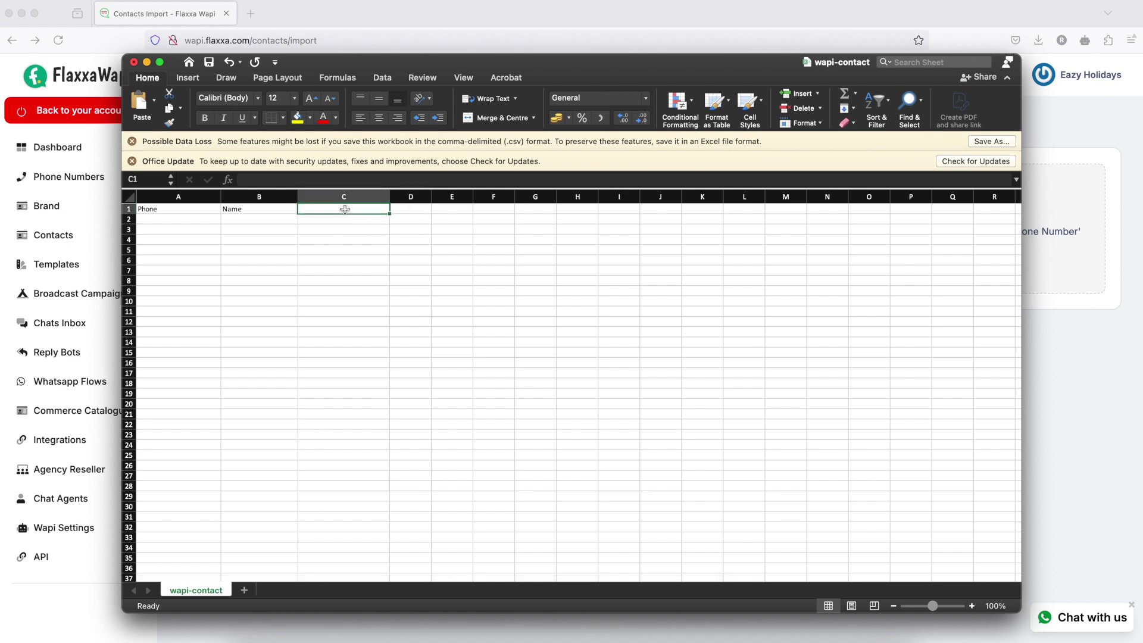
text(Country)
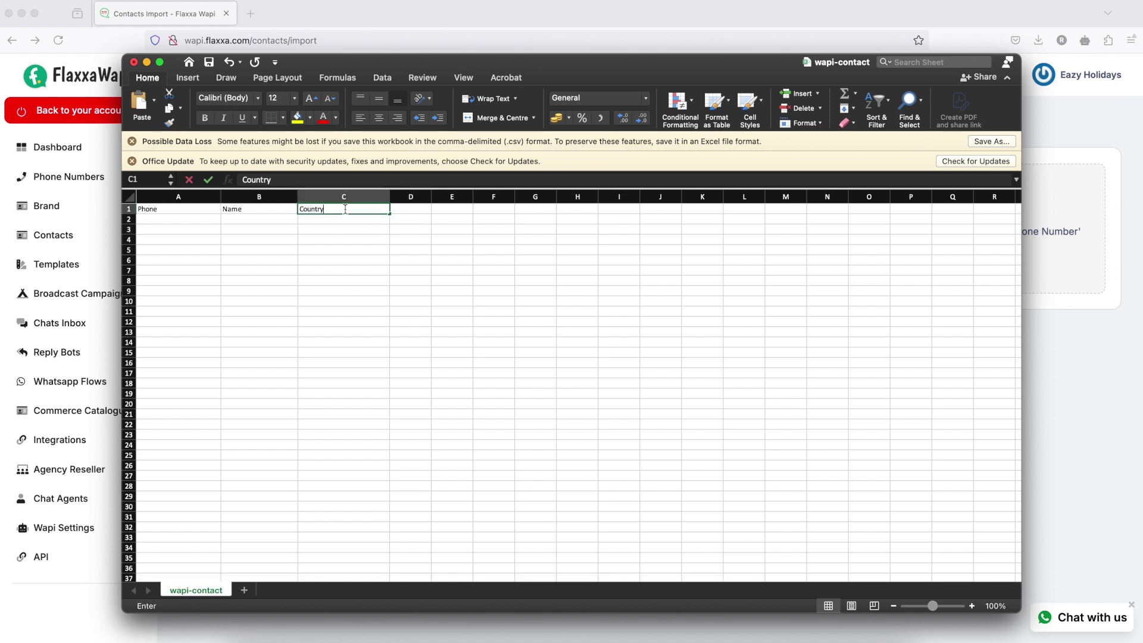
- Fill row 2 with the first contact's phone, name and country india
click(175, 221)
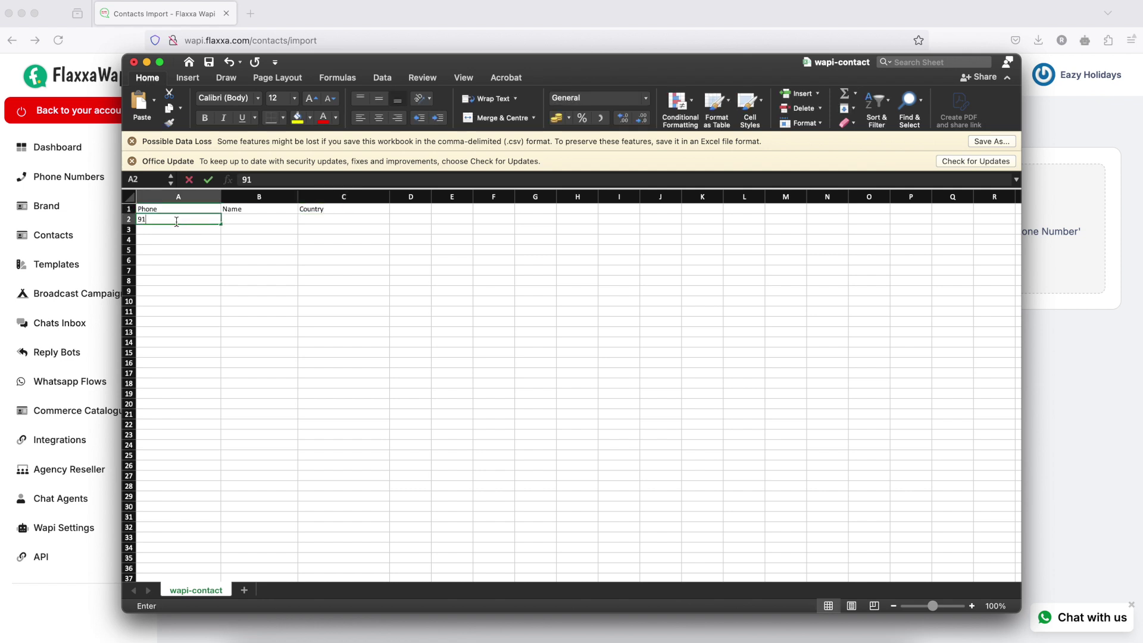
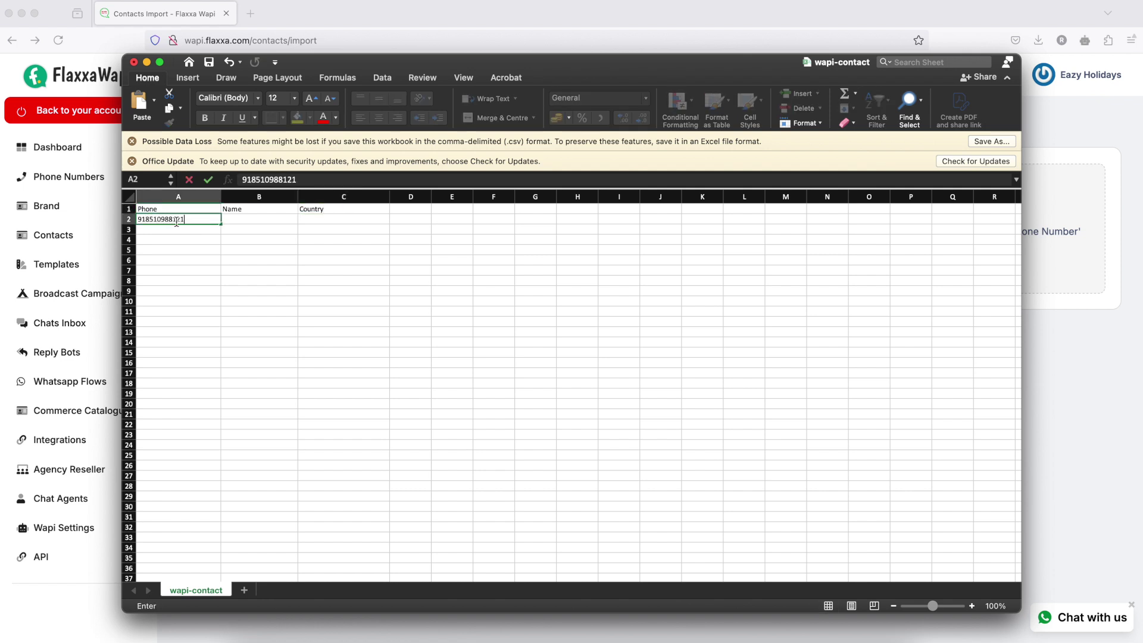
key(Tab)
text(rah)
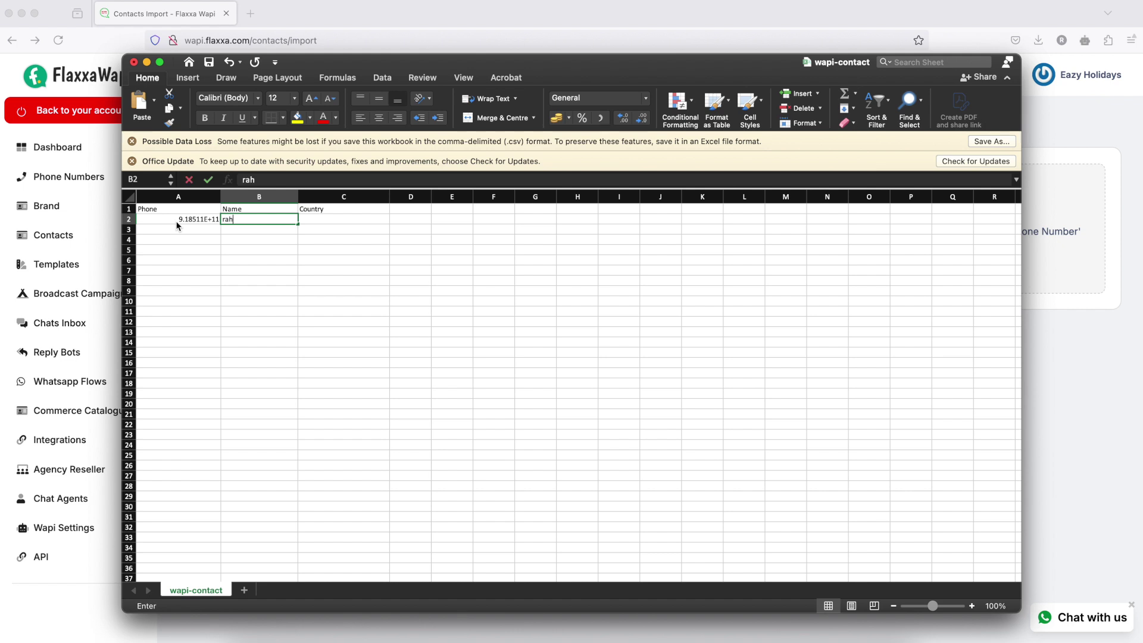
key(Tab)
text(india)
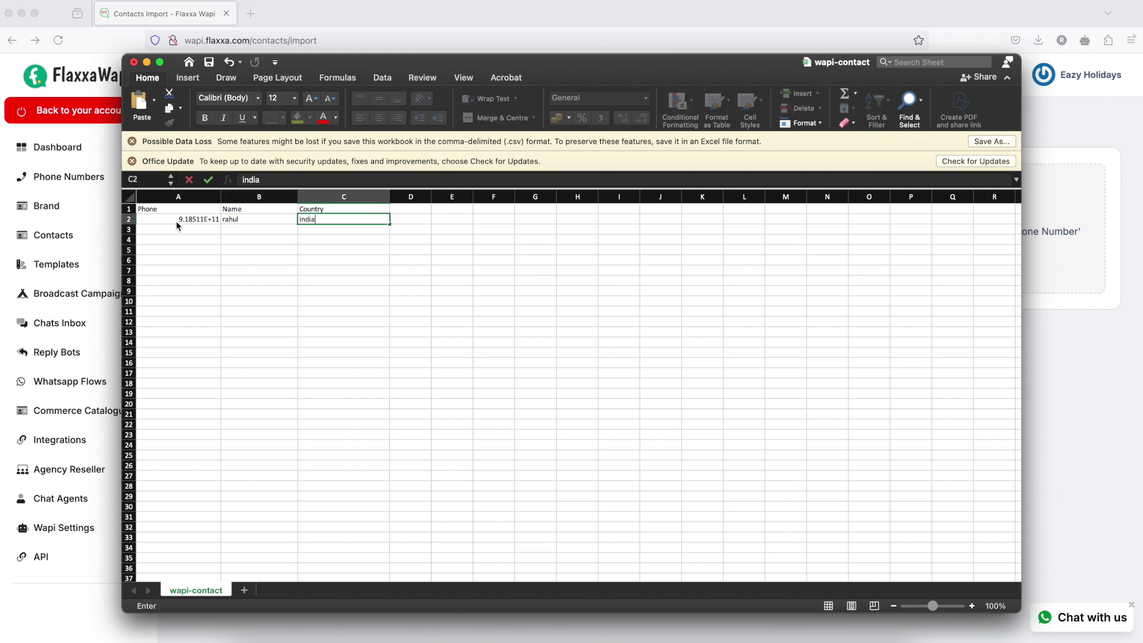
key(Return)
key(Return)
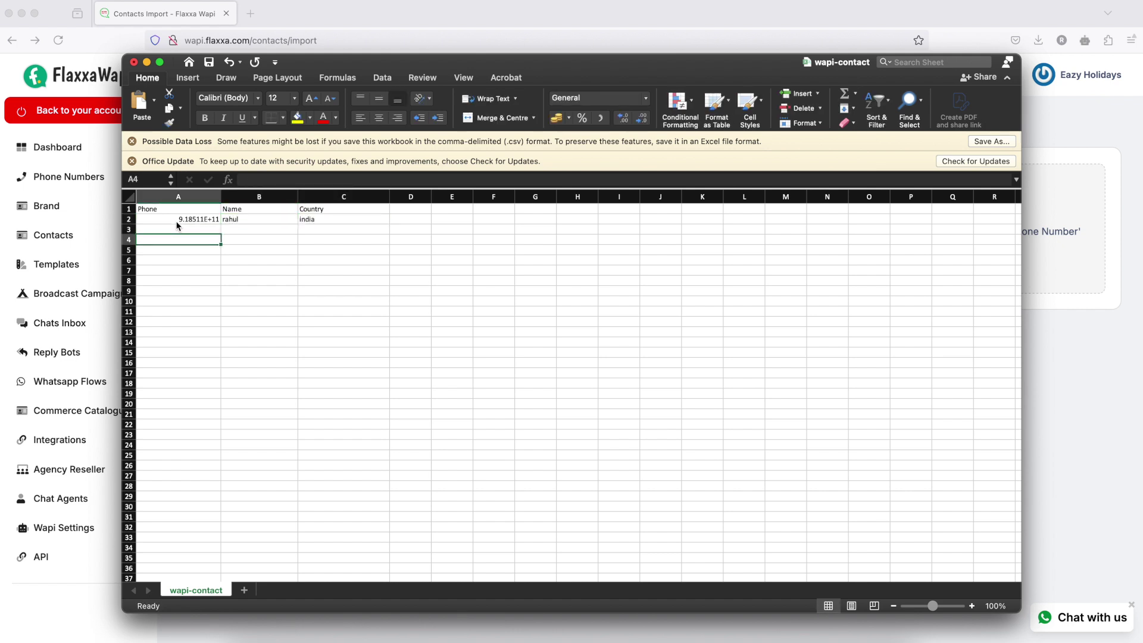
- Fill row 3 with the second contact's phone, name and country USA, then close Excel
click(178, 230)
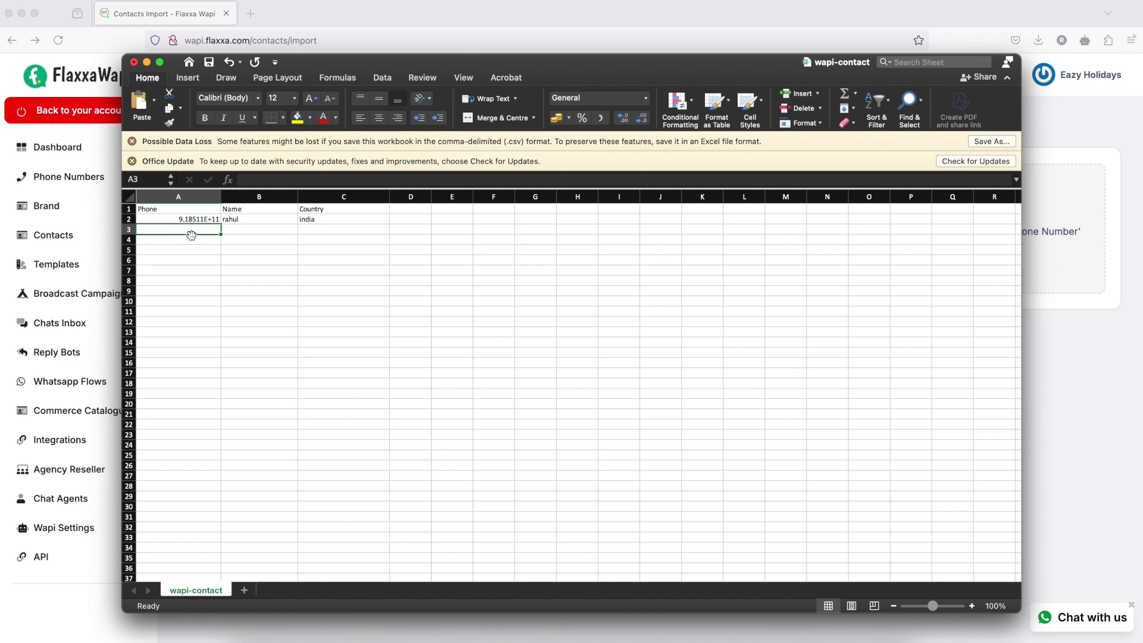
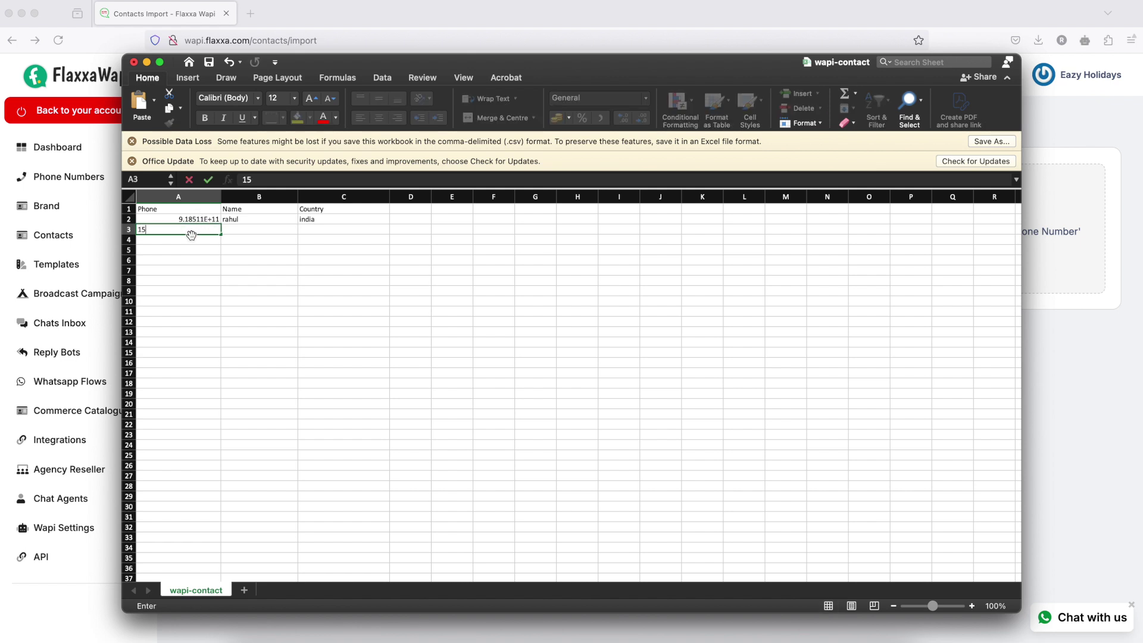
key(Tab)
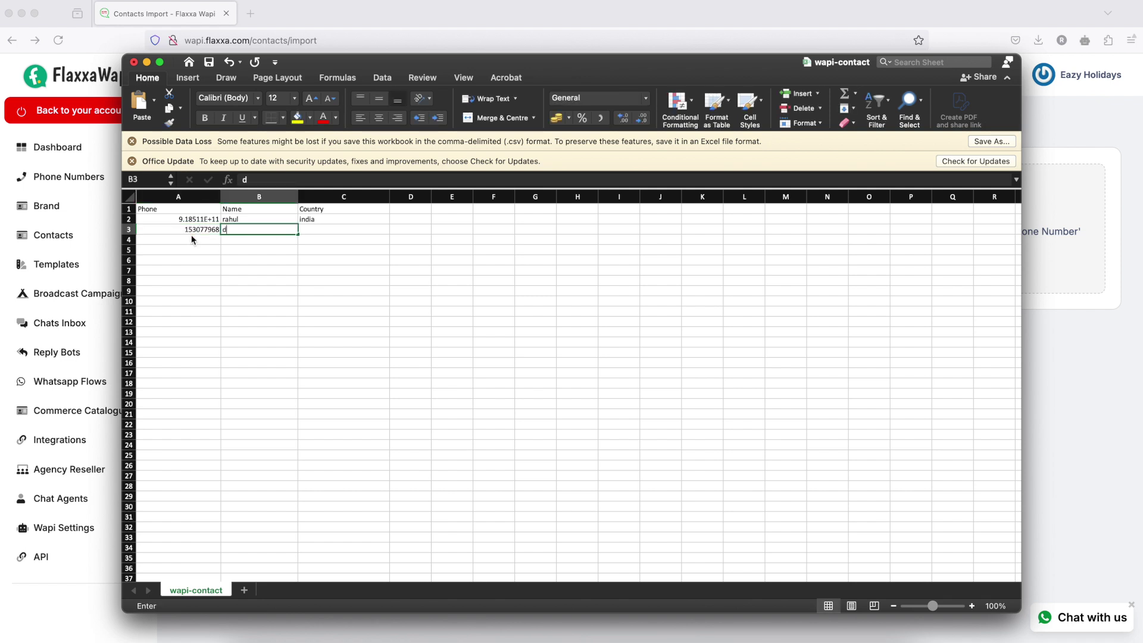
key(Tab)
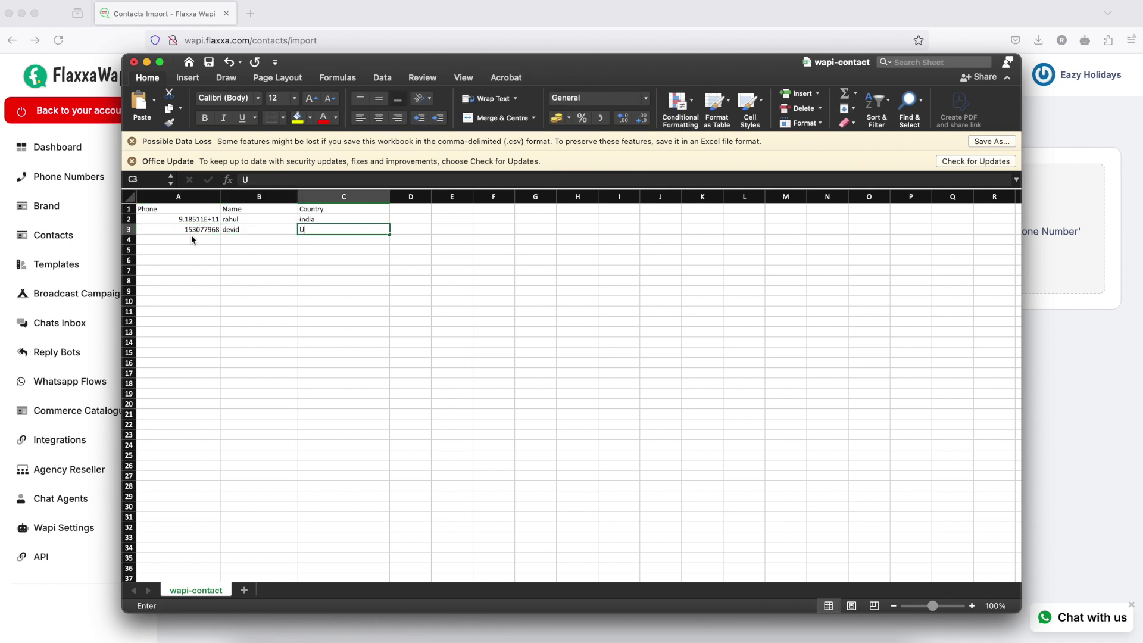
click(278, 291)
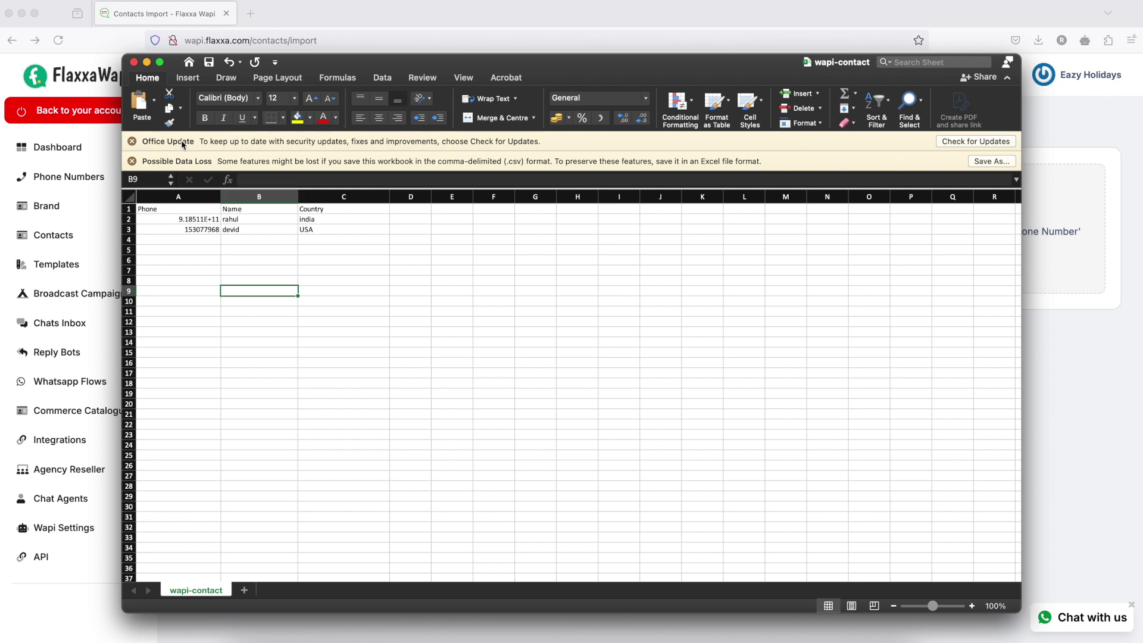
click(134, 62)
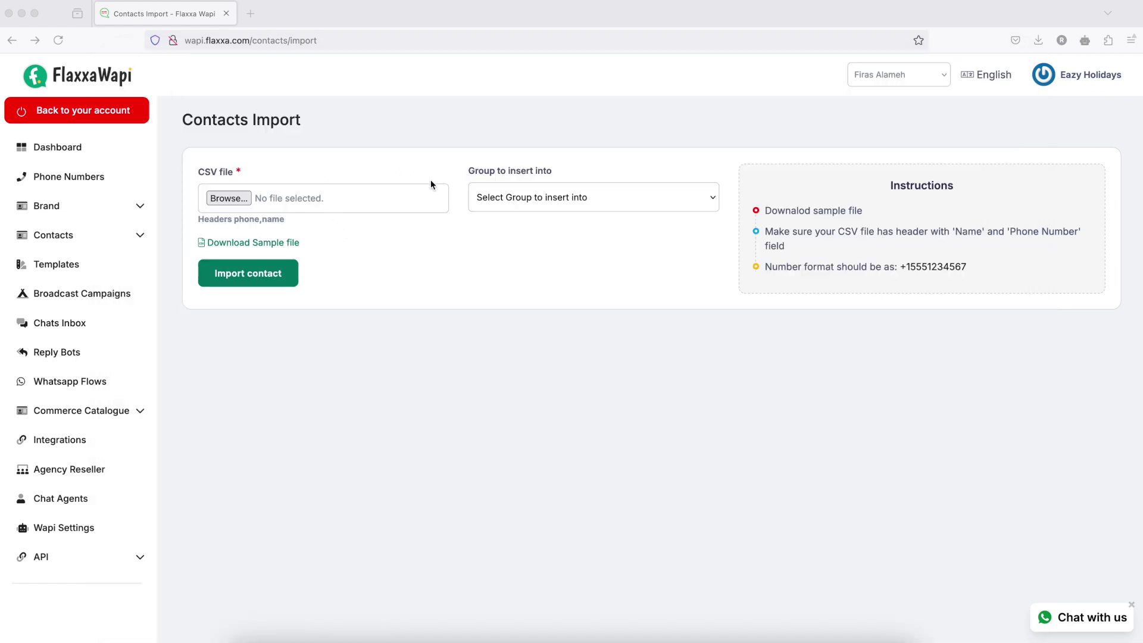
- Attach wapi-contact.csv from the Downloads folder as the import file
click(233, 201)
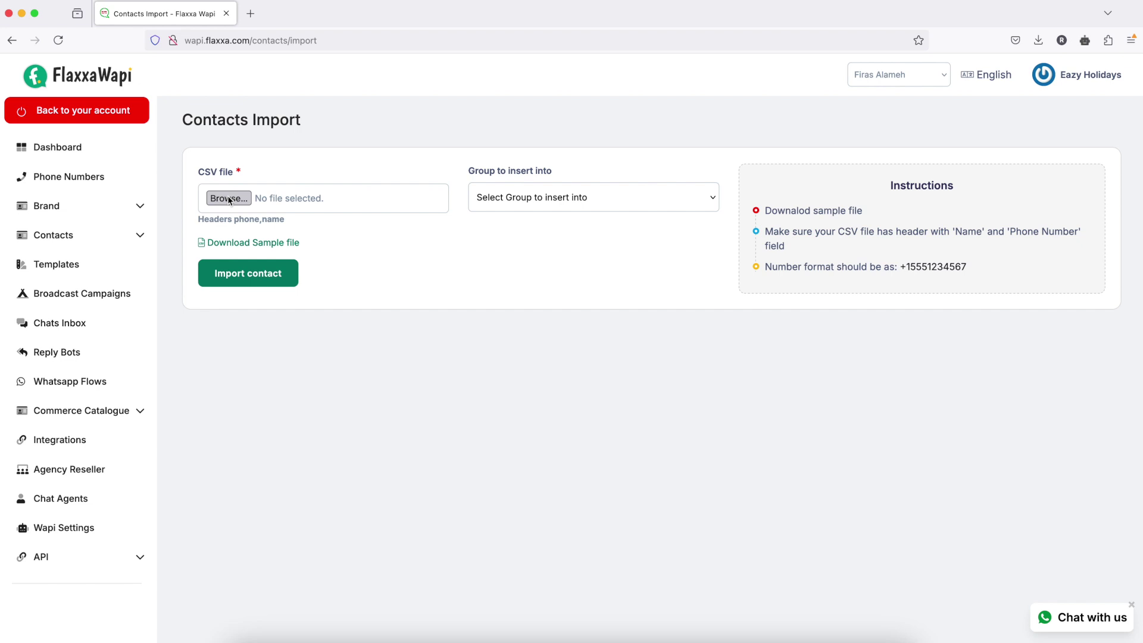
click(229, 199)
click(229, 199)
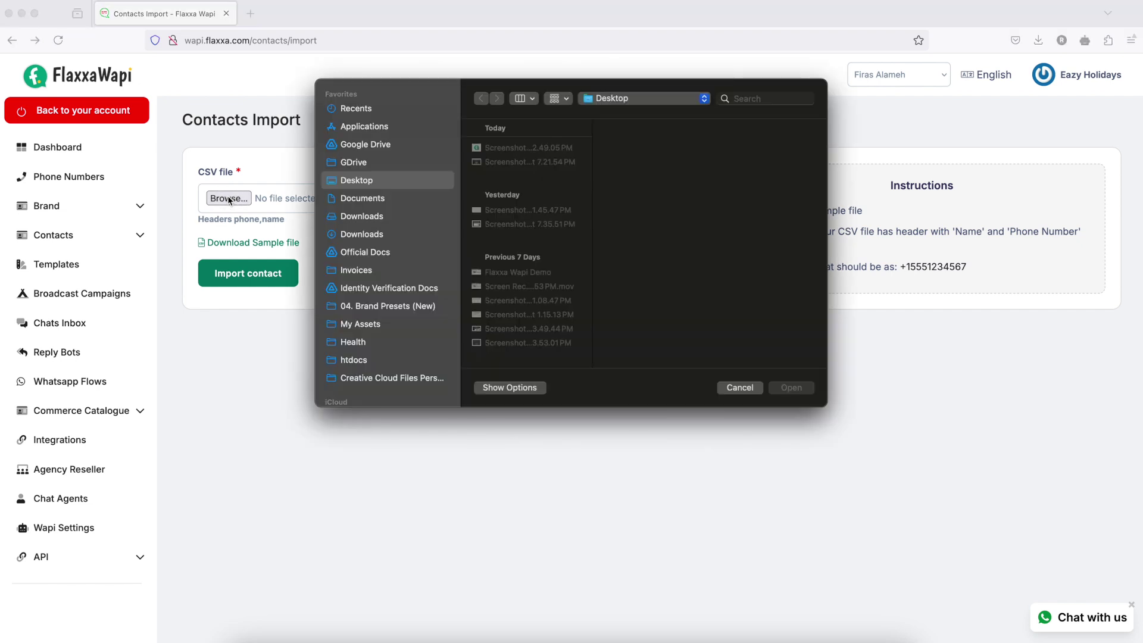
click(374, 216)
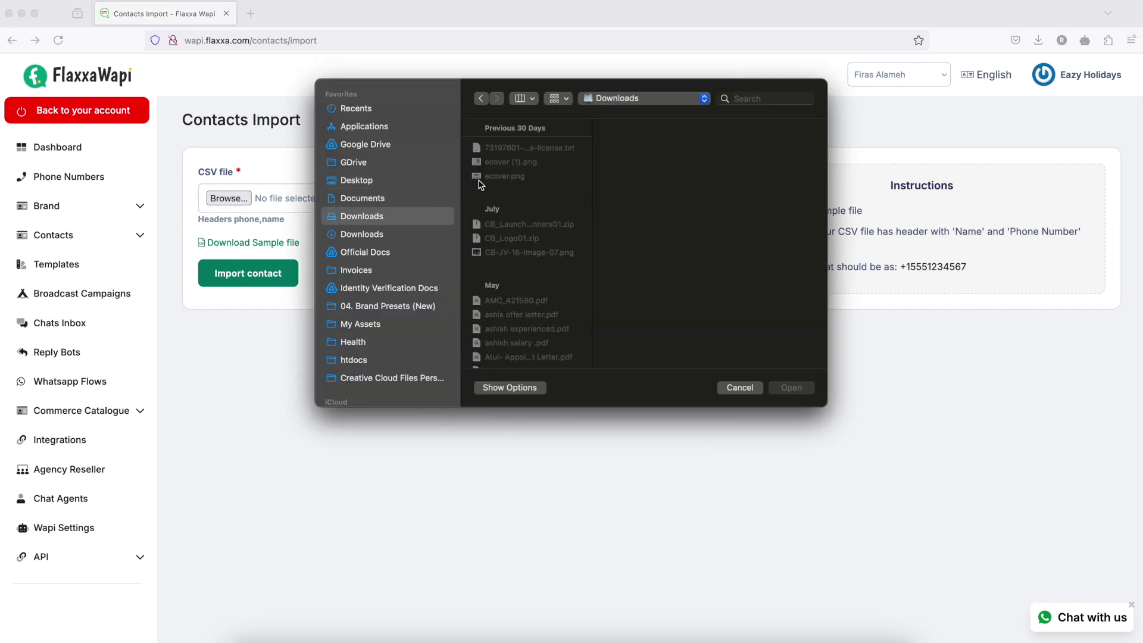
click(367, 235)
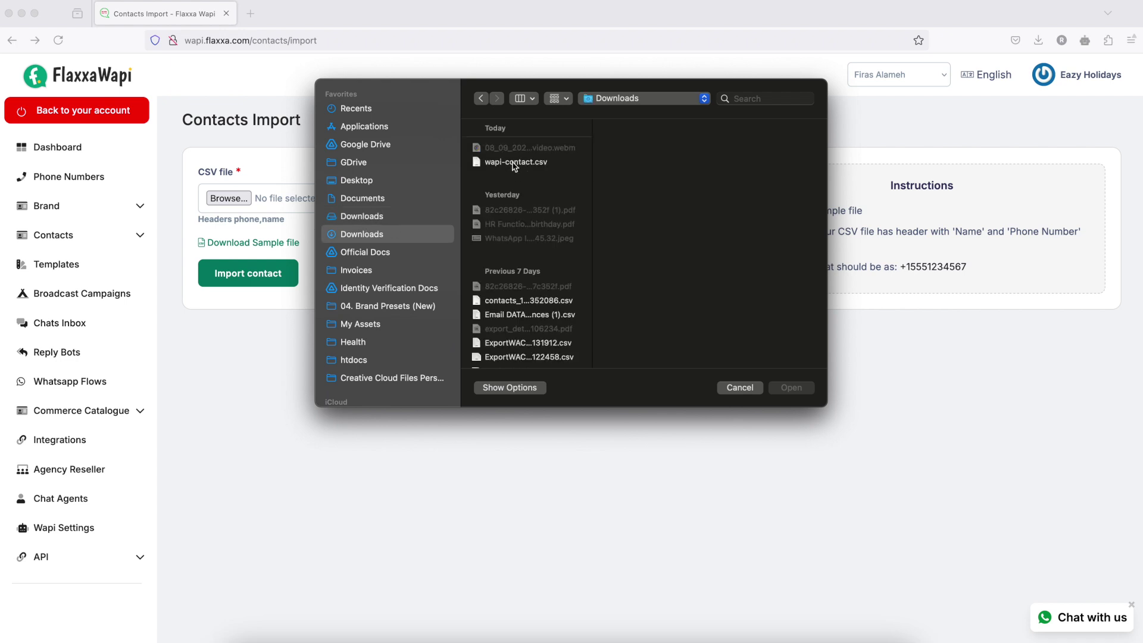
click(514, 162)
key(Return)
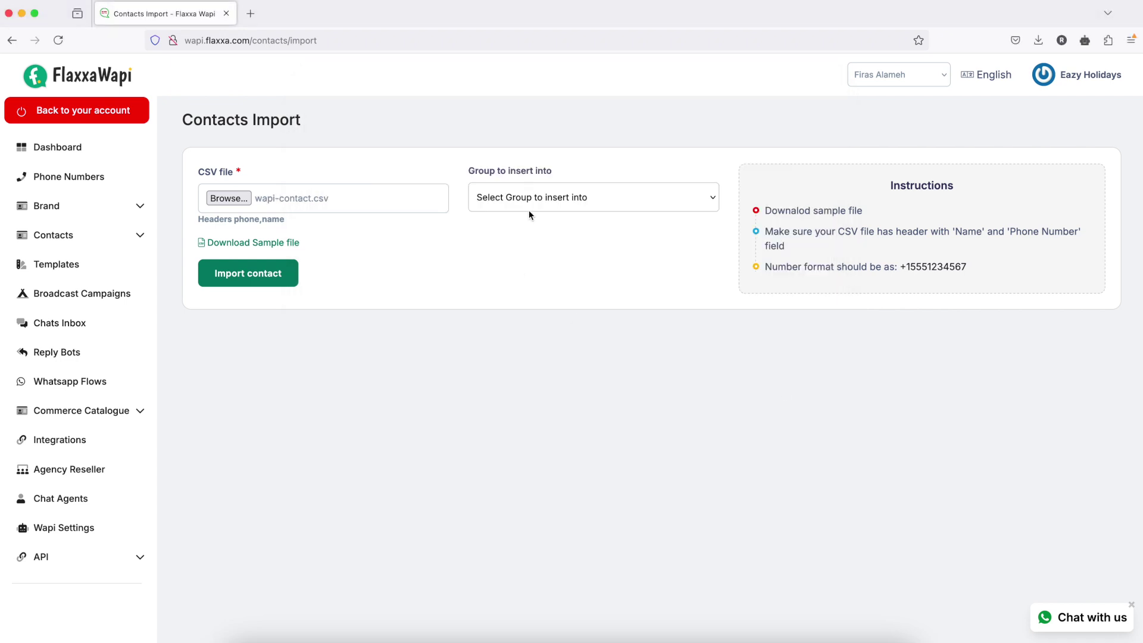
- Choose Test Group as the destination group and run the contact import
click(538, 198)
click(516, 218)
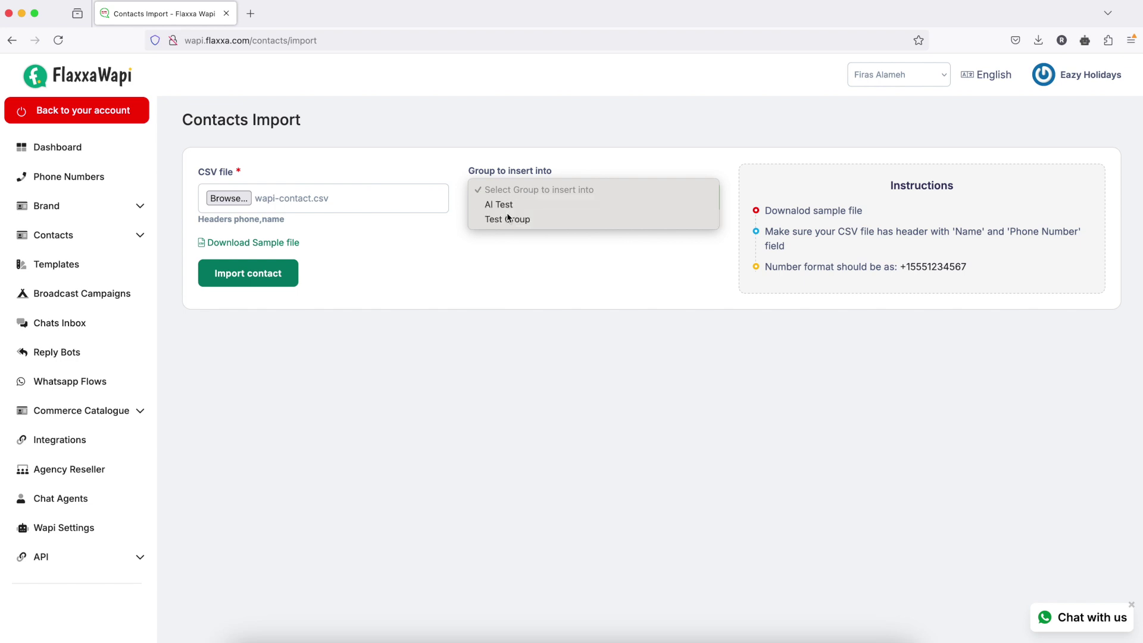
click(262, 277)
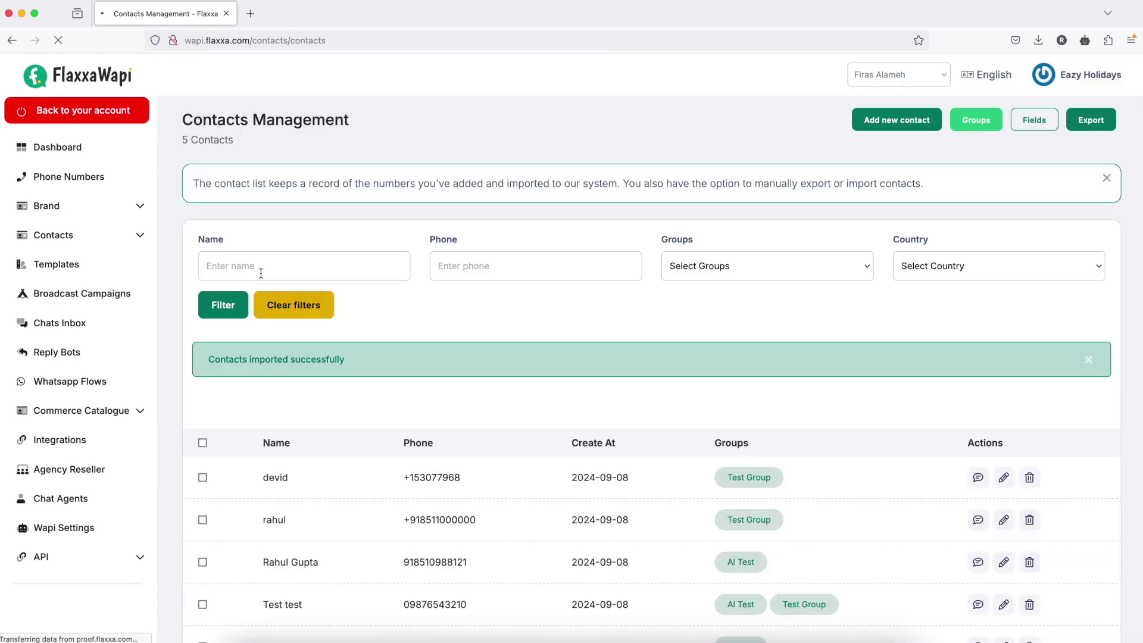
- Scroll the contacts list to verify five contacts, with the two imported ones in Test Group
scroll(498, 358, down, 3)
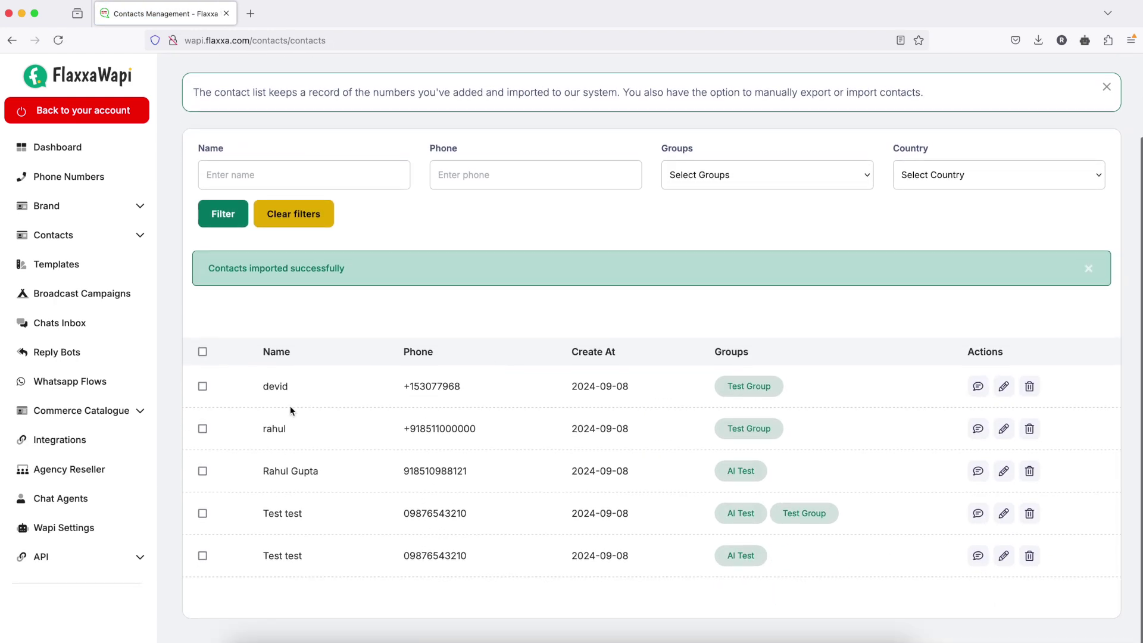